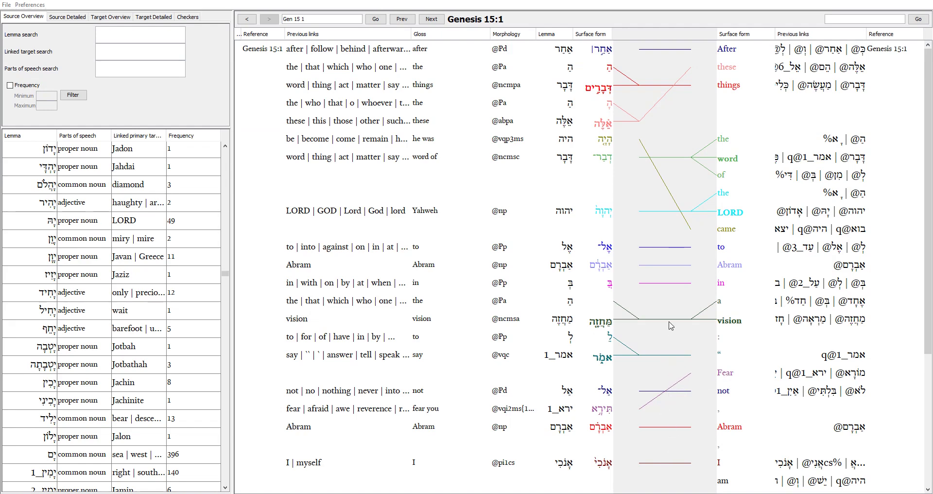
Step: Try linking the Hebrew 'word of' entry to its English word, then select the Yahweh row
{"action": "left_click_drag", "start_coordinate": [600, 157], "coordinate": [656, 156]}
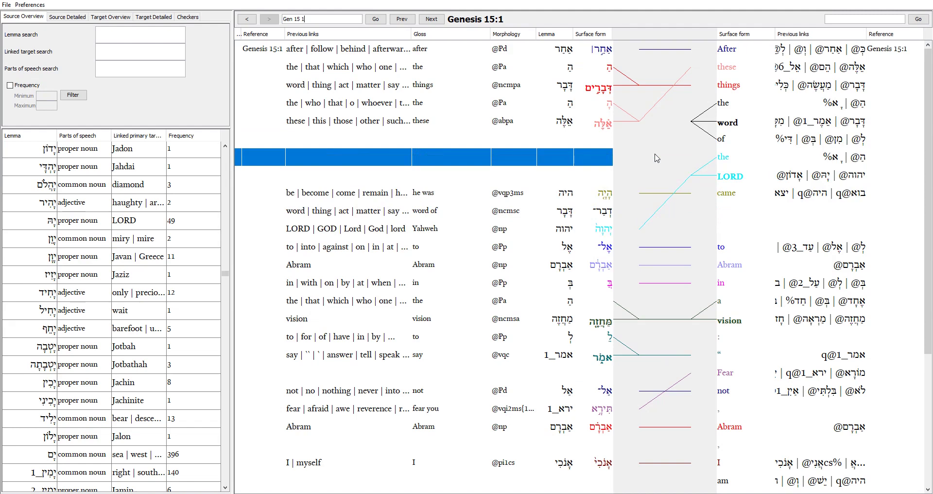
{"action": "left_click_drag", "start_coordinate": [724, 123], "coordinate": [668, 172]}
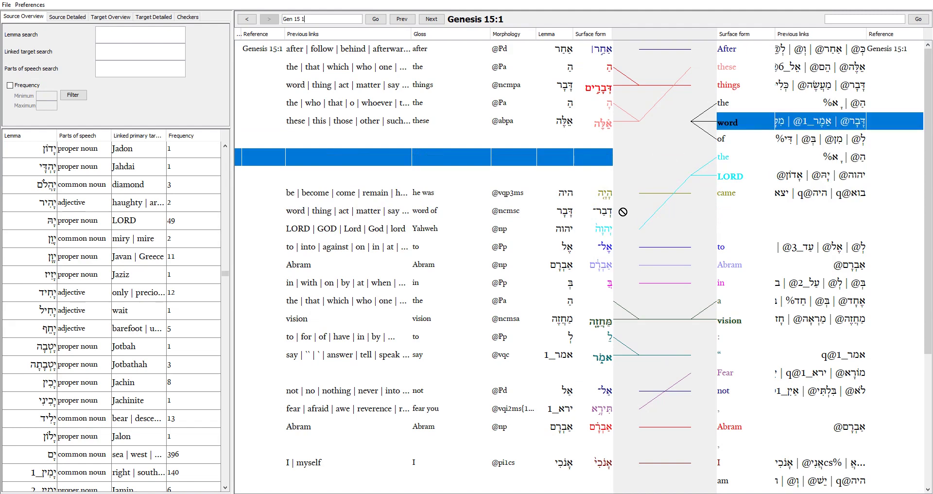
{"action": "left_click", "coordinate": [608, 214]}
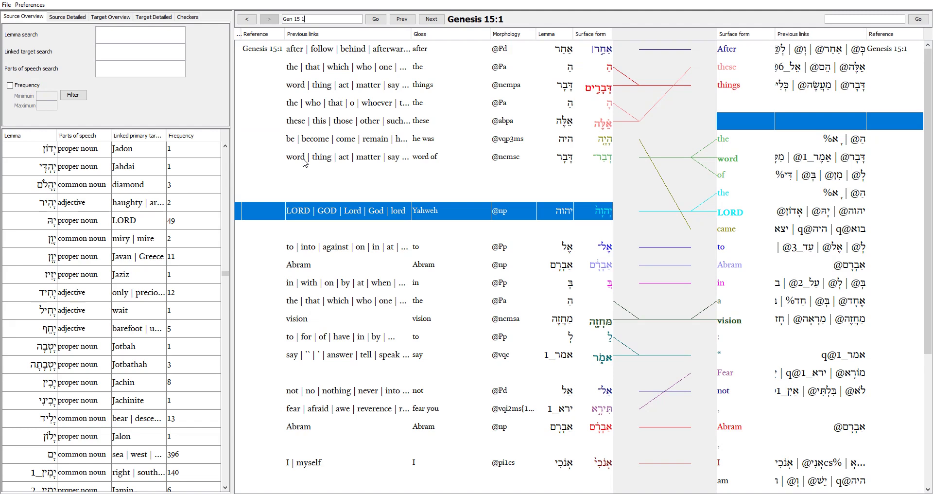
Step: Change the reference from 'Gen 15 1' to 'Gen 16 1' and load that verse
{"action": "left_click", "coordinate": [313, 18]}
{"action": "key", "text": "BackSpace"}
{"action": "key", "text": "BackSpace"}
{"action": "type", "text": "6 1"}
{"action": "left_click", "coordinate": [374, 21]}
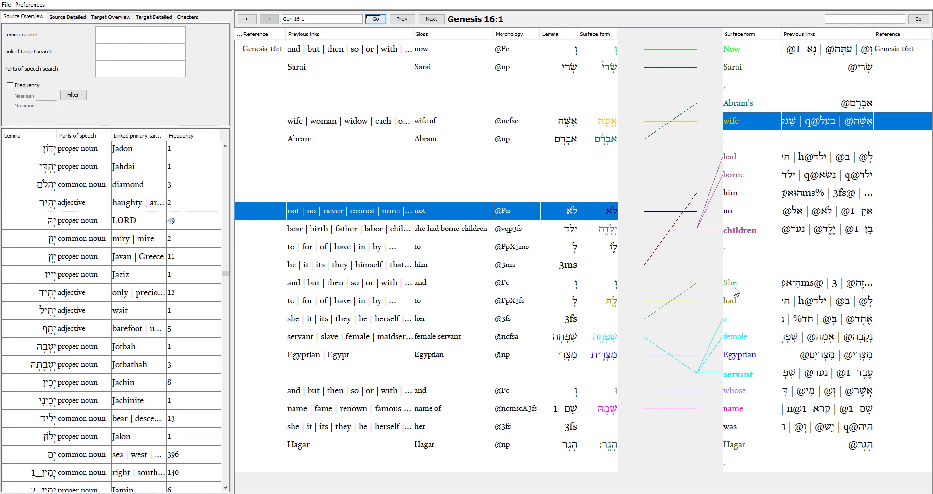
Step: Remove the links on She, had, servant, and, name and Hagar in Genesis 16:1
{"action": "left_click_drag", "start_coordinate": [734, 290], "coordinate": [678, 356]}
{"action": "left_click", "coordinate": [724, 319]}
{"action": "left_click_drag", "start_coordinate": [583, 362], "coordinate": [666, 356]}
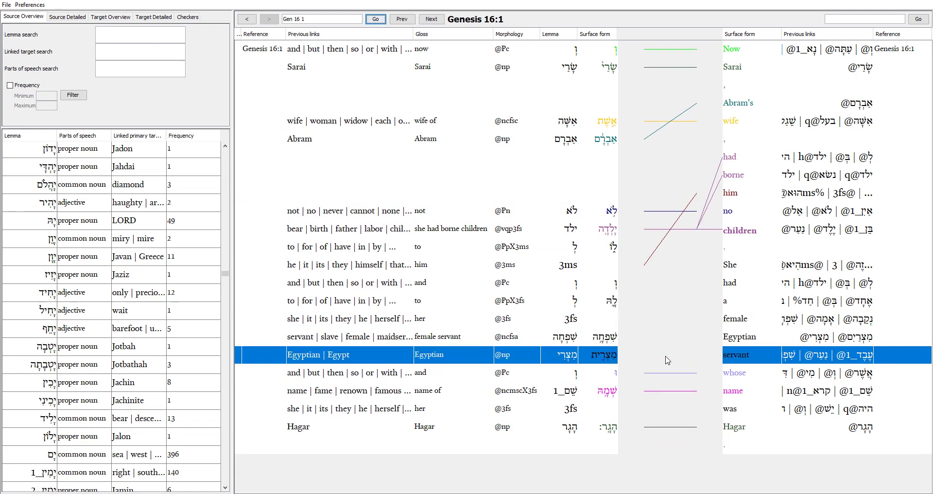
{"action": "left_click_drag", "start_coordinate": [615, 373], "coordinate": [675, 374]}
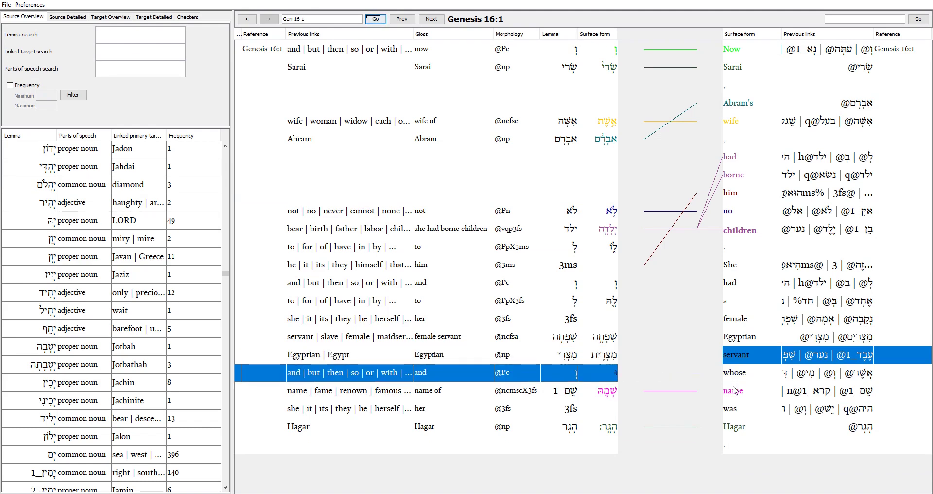
{"action": "left_click_drag", "start_coordinate": [733, 390], "coordinate": [671, 391]}
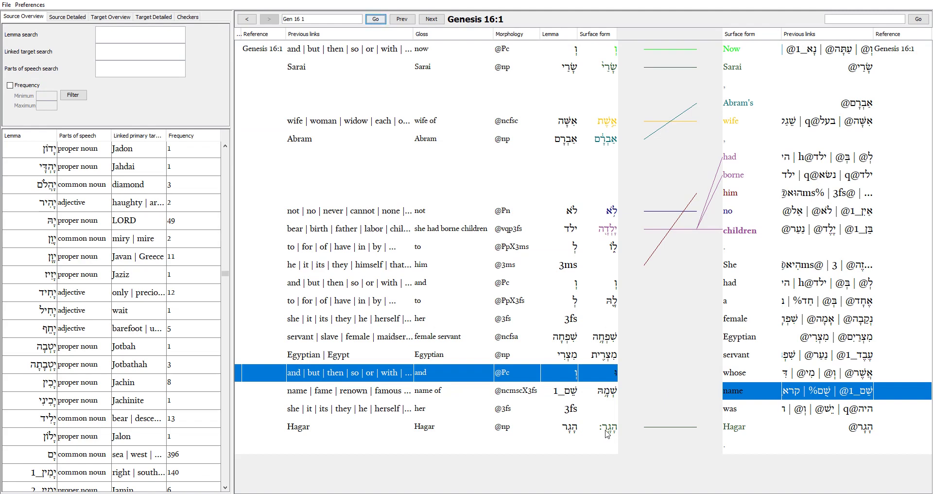
{"action": "left_click", "coordinate": [607, 432]}
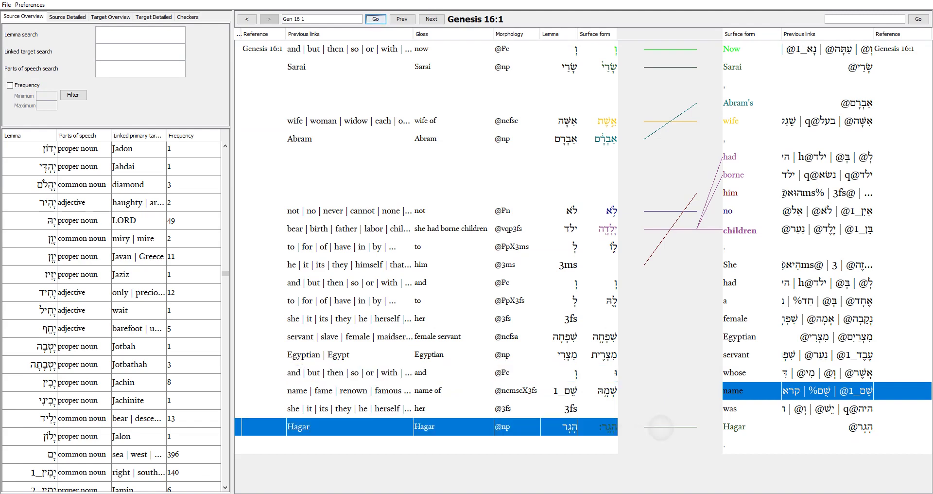
{"action": "left_click", "coordinate": [660, 427]}
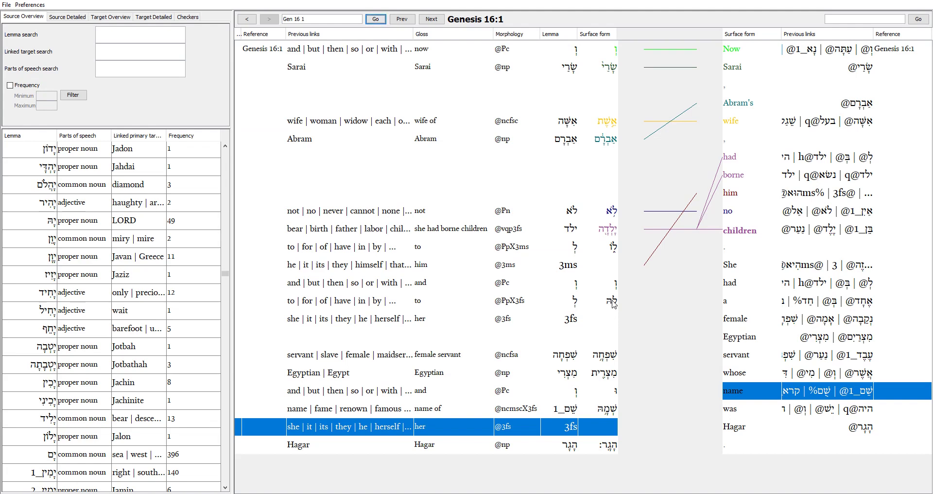
Step: Link Hebrew 'to her' to 'had' and the Hebrew pronoun 'she' to 'She'
{"action": "left_click", "coordinate": [613, 303]}
{"action": "left_click", "coordinate": [733, 297]}
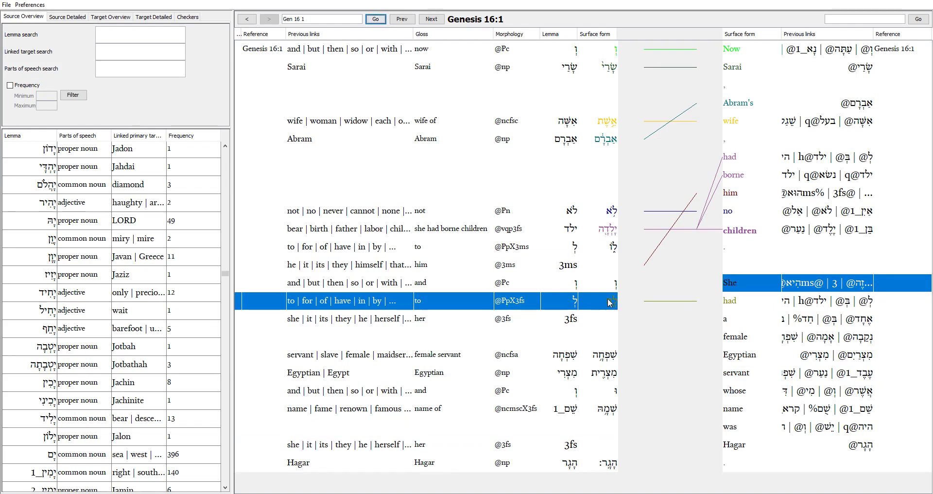
{"action": "left_click", "coordinate": [612, 321]}
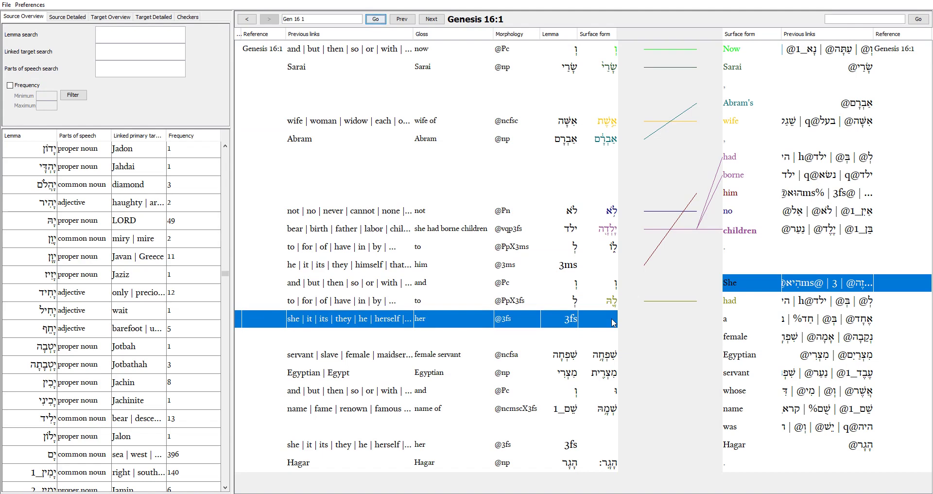
{"action": "left_click", "coordinate": [731, 285]}
Step: Link Hebrew 'Egyptian' to 'Egyptian' and the Hebrew servant word to grouped 'a female servant'
{"action": "left_click", "coordinate": [606, 359]}
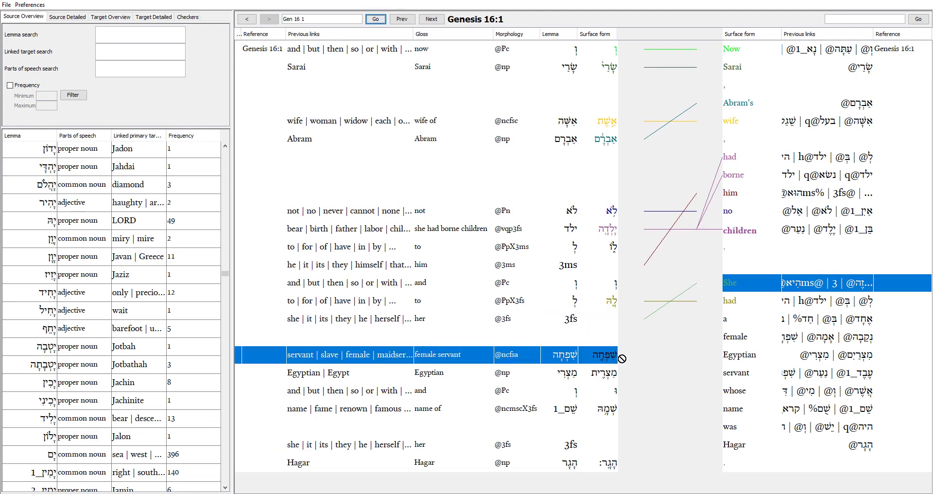
{"action": "left_click", "coordinate": [748, 374]}
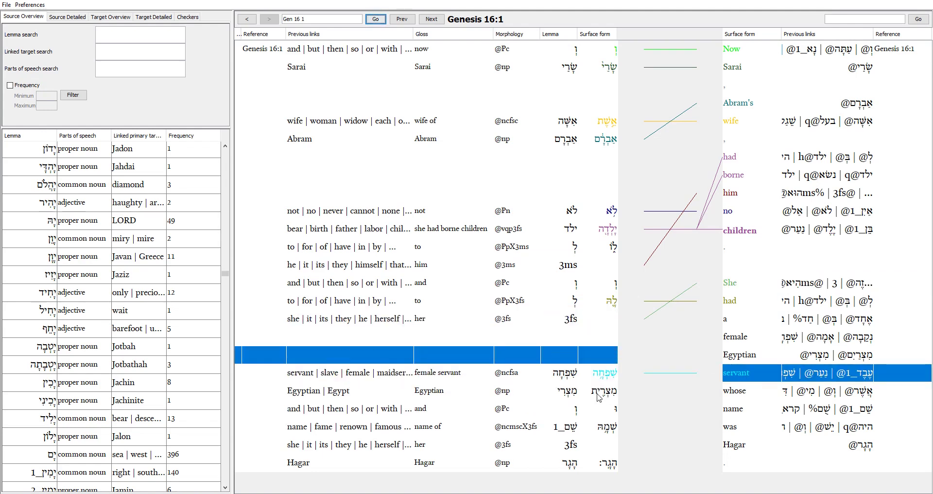
{"action": "left_click", "coordinate": [739, 356]}
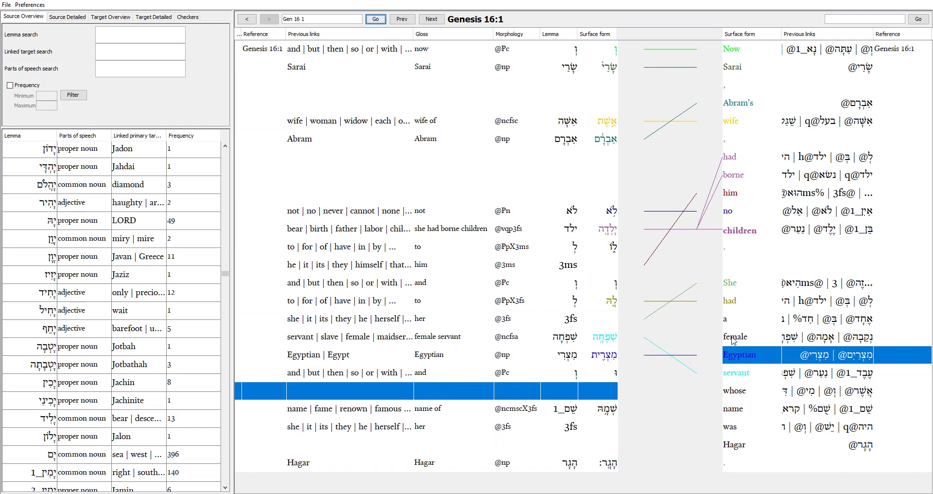
{"action": "left_click_drag", "start_coordinate": [729, 319], "coordinate": [733, 374]}
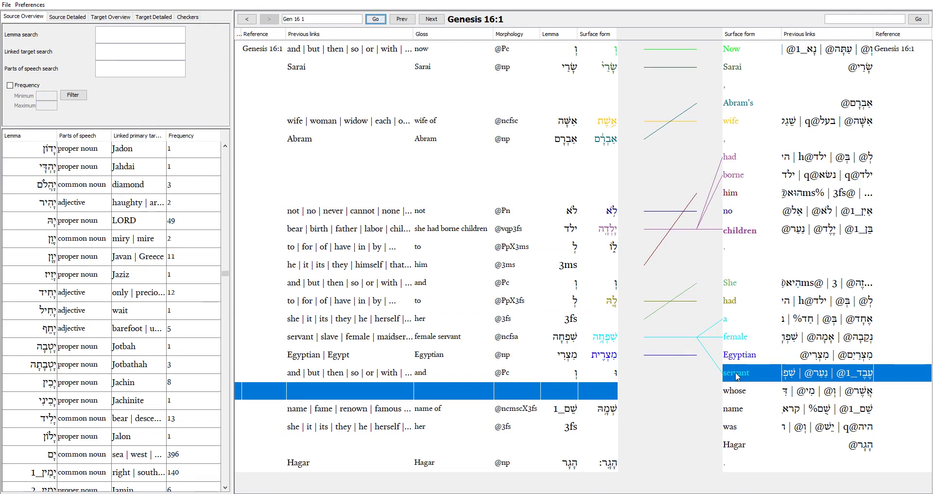
{"action": "left_click", "coordinate": [736, 374]}
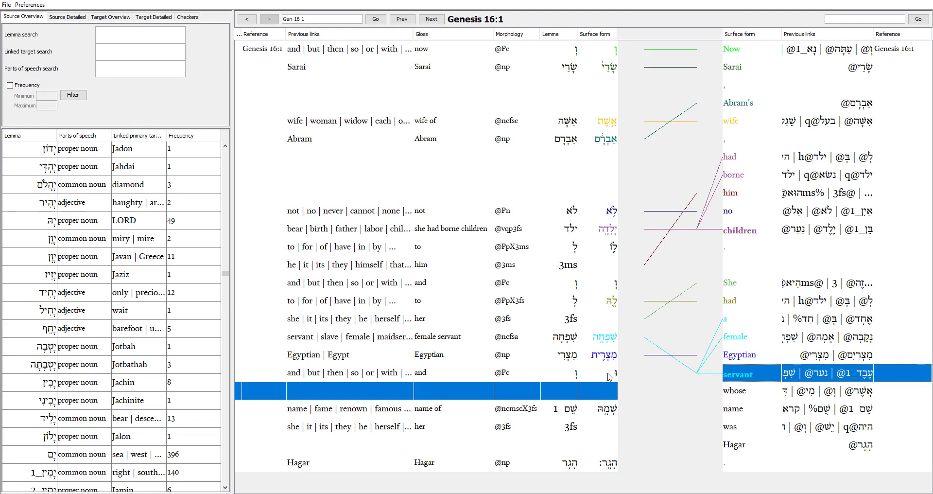
Step: Link Hebrew 'name of' to 'name' and Hebrew 'Hagar' to 'Hagar'
{"action": "left_click", "coordinate": [611, 409]}
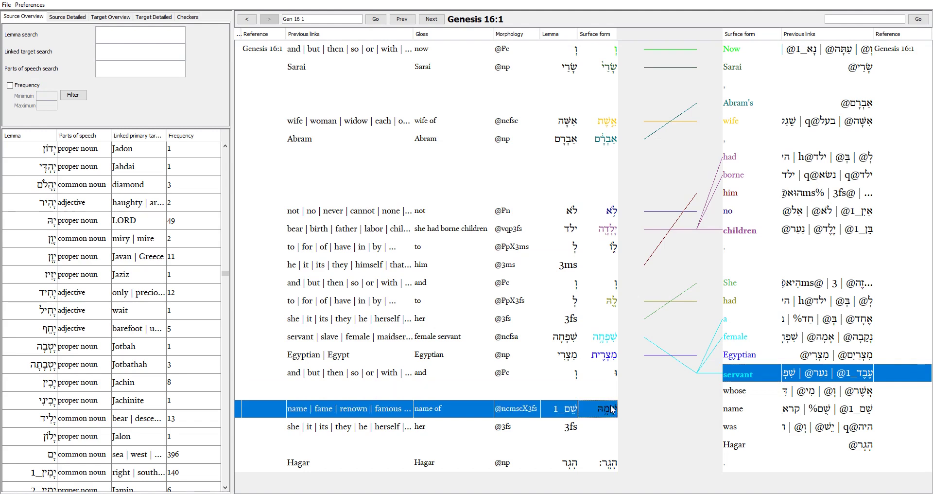
{"action": "left_click", "coordinate": [732, 410]}
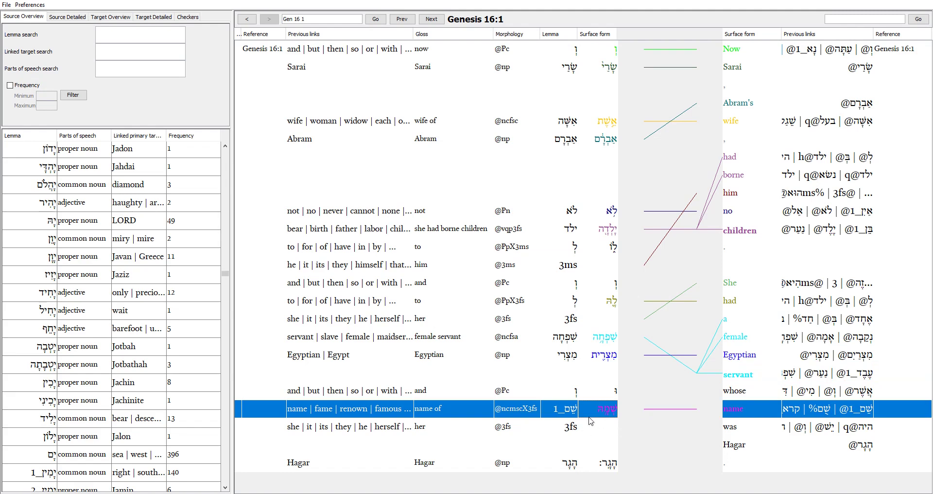
{"action": "left_click", "coordinate": [569, 426]}
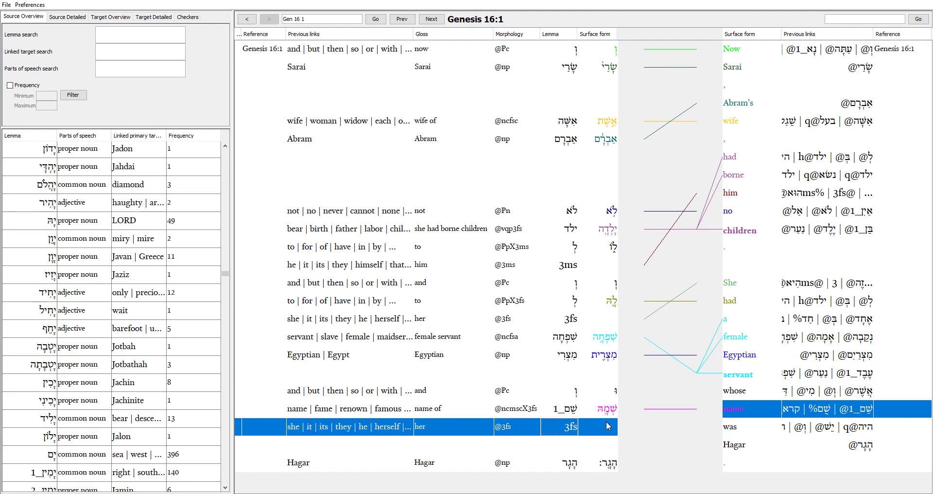
{"action": "left_click", "coordinate": [610, 466]}
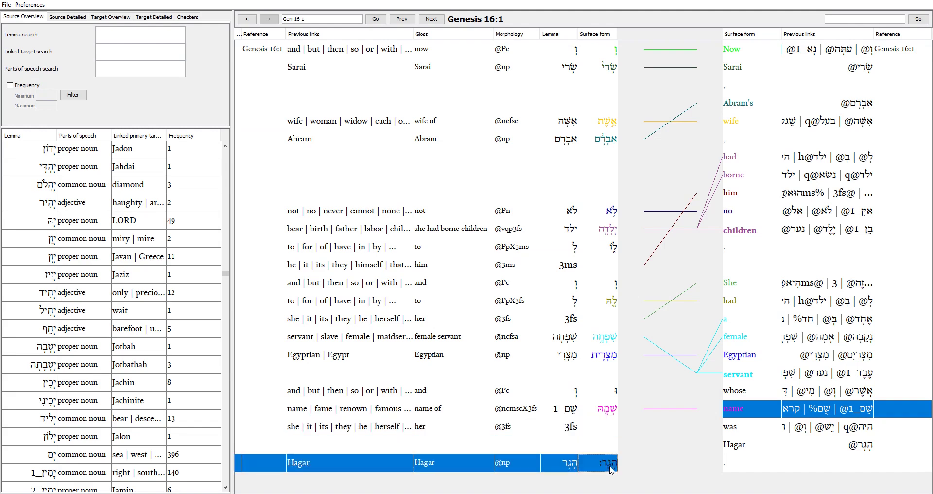
{"action": "left_click", "coordinate": [733, 448]}
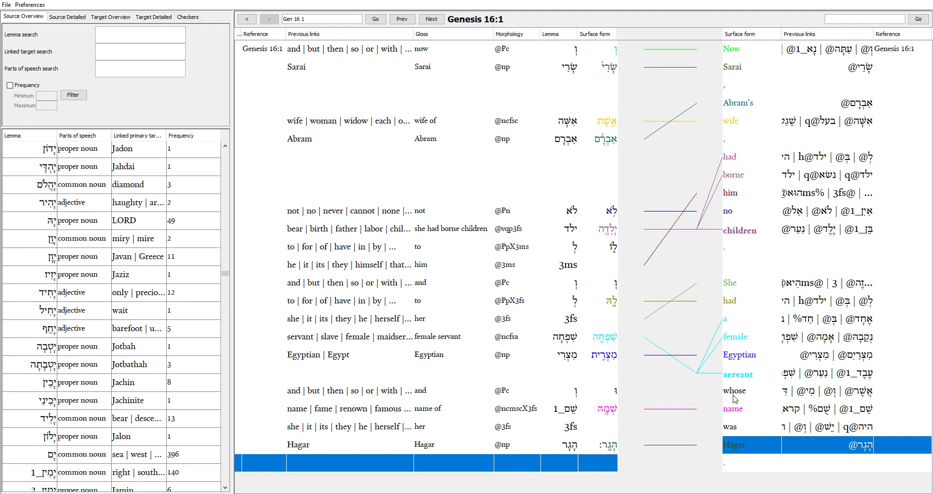
Step: Link English 'whose' to the Hebrew 'her' suffix and the conjunction 'and'
{"action": "left_click", "coordinate": [733, 393]}
{"action": "left_click", "coordinate": [610, 394]}
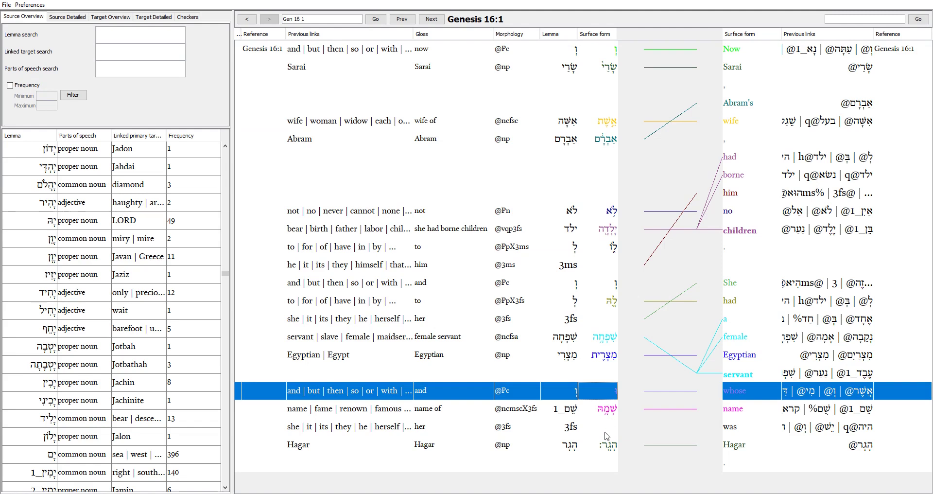
{"action": "left_click", "coordinate": [571, 427]}
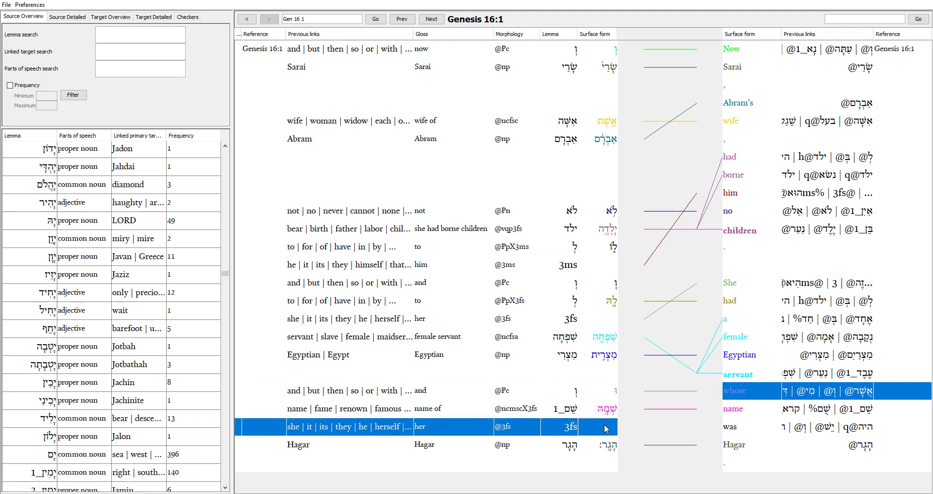
{"action": "left_click", "coordinate": [737, 391]}
{"action": "left_click", "coordinate": [598, 392]}
{"action": "left_click", "coordinate": [602, 426]}
{"action": "left_click", "coordinate": [602, 426]}
{"action": "double_click", "coordinate": [353, 390]}
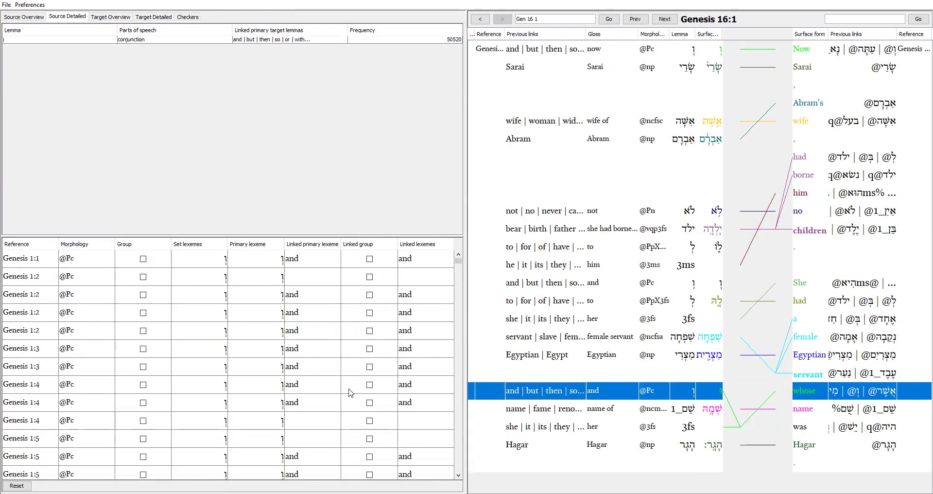
{"action": "left_click_drag", "start_coordinate": [298, 236], "coordinate": [311, 71]}
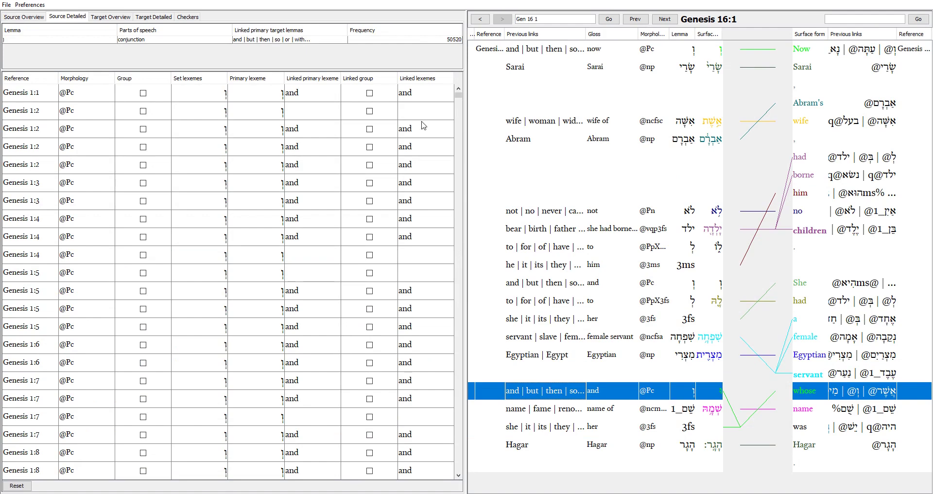
{"action": "scroll", "coordinate": [421, 125], "scroll_direction": "down", "scroll_amount": 12}
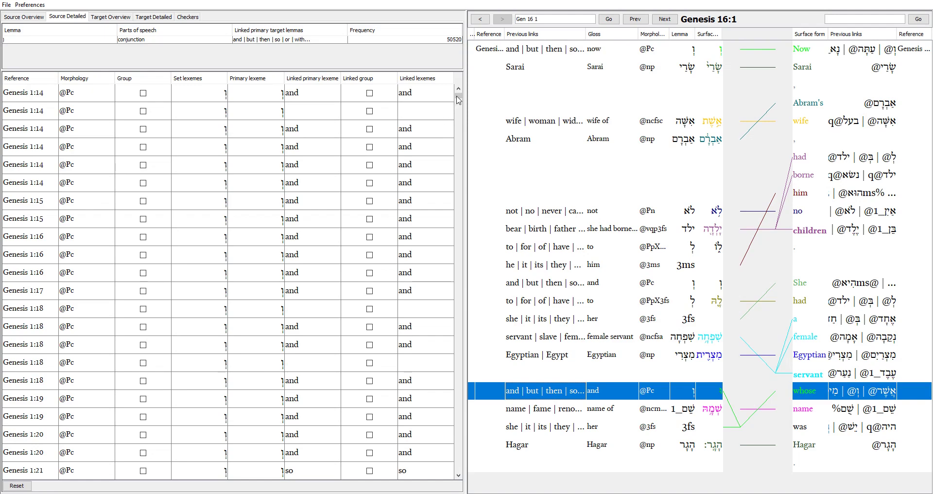
{"action": "mouse_move", "coordinate": [457, 99]}
{"action": "left_mouse_down"}
{"action": "mouse_move", "coordinate": [459, 199]}
{"action": "mouse_move", "coordinate": [456, 88]}
{"action": "left_mouse_up"}
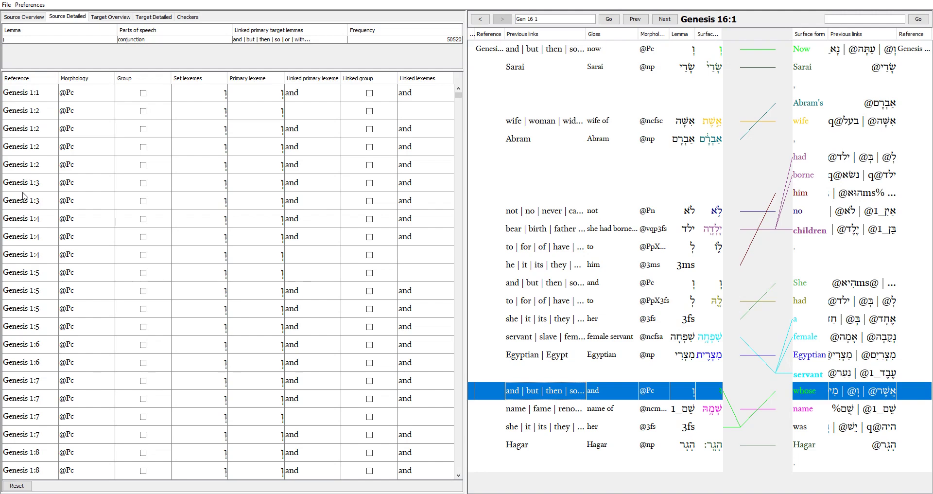
{"action": "left_click", "coordinate": [33, 95]}
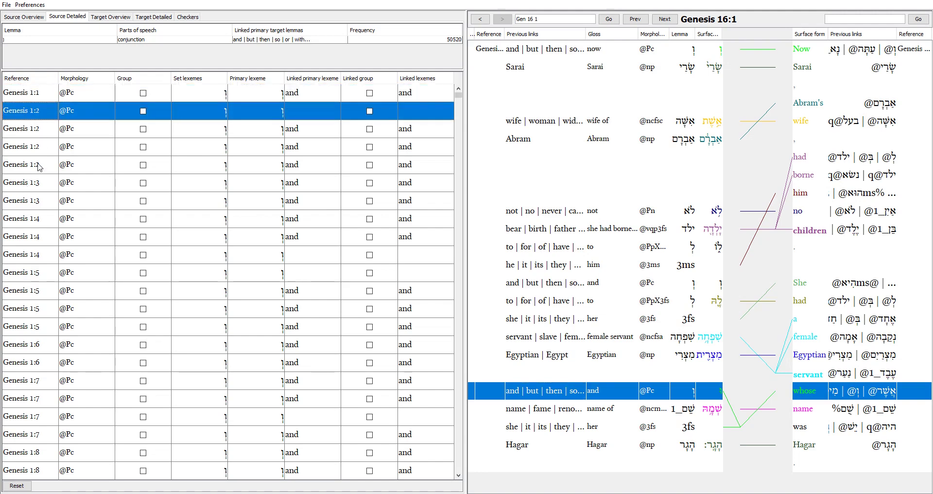
{"action": "left_click", "coordinate": [39, 183]}
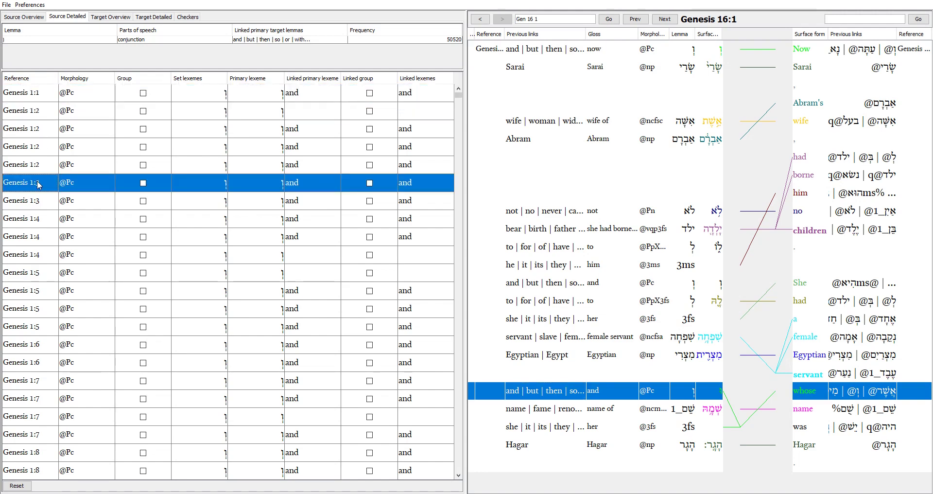
Step: Sort the conjunction occurrences by Morphology and select the grouped 1 Samuel 1:28 row
{"action": "left_click", "coordinate": [90, 83]}
{"action": "left_click_drag", "start_coordinate": [458, 95], "coordinate": [457, 227]}
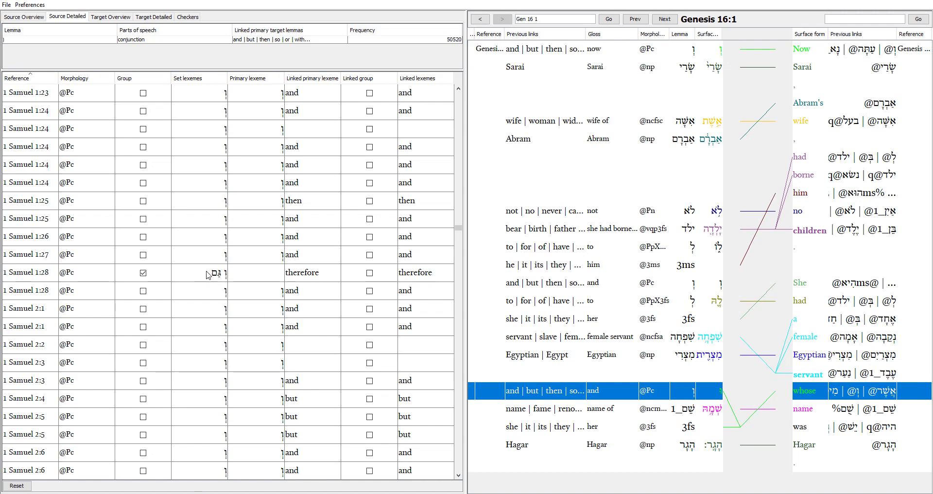
{"action": "left_click", "coordinate": [275, 276]}
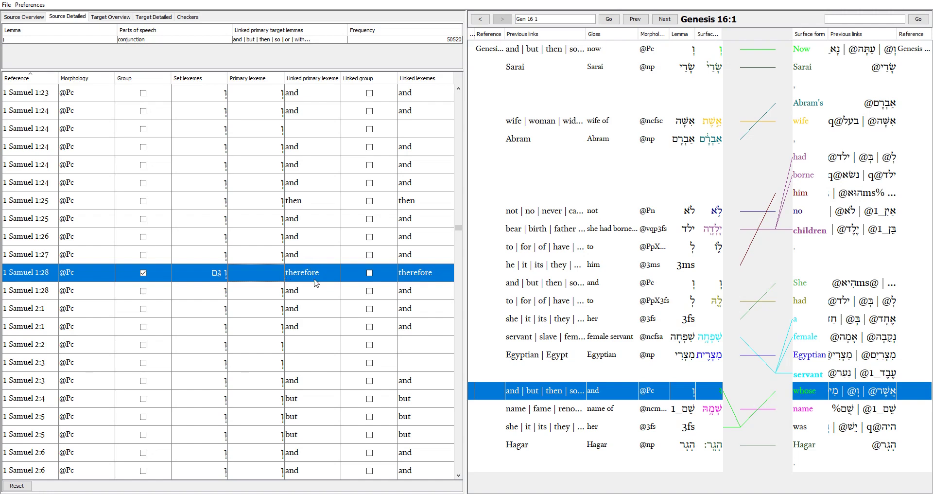
Step: Scroll down the conjunction's Source Detailed occurrence table
{"action": "scroll", "coordinate": [324, 272], "scroll_direction": "down", "scroll_amount": 8}
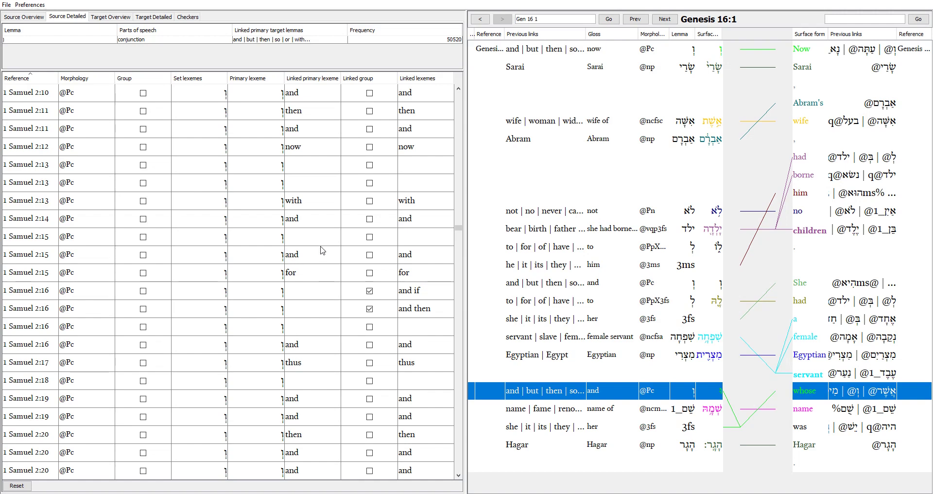
Step: Sort by linked English word, select Genesis 16:1's 'whose' occurrence, and clear its 3fs grouping
{"action": "left_click", "coordinate": [317, 80]}
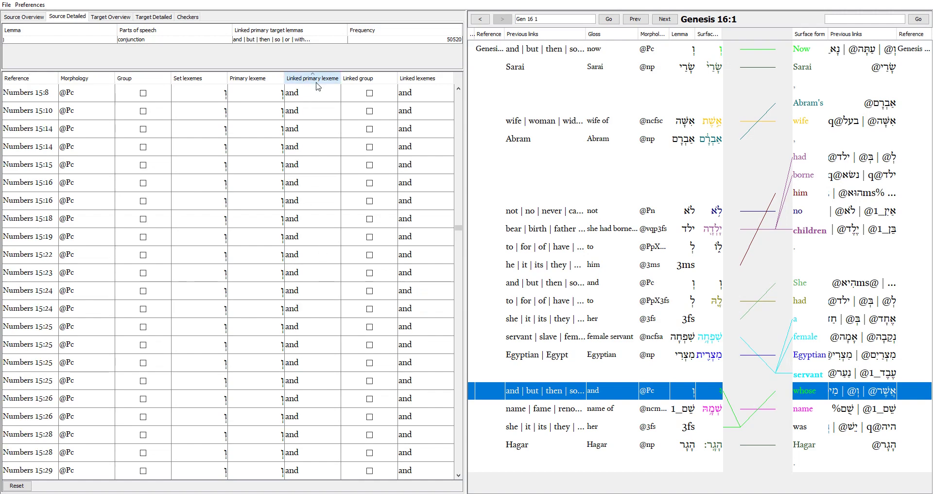
{"action": "left_click_drag", "start_coordinate": [461, 230], "coordinate": [459, 465]}
{"action": "left_click", "coordinate": [300, 387]}
{"action": "scroll", "coordinate": [298, 385], "scroll_direction": "down", "scroll_amount": 5}
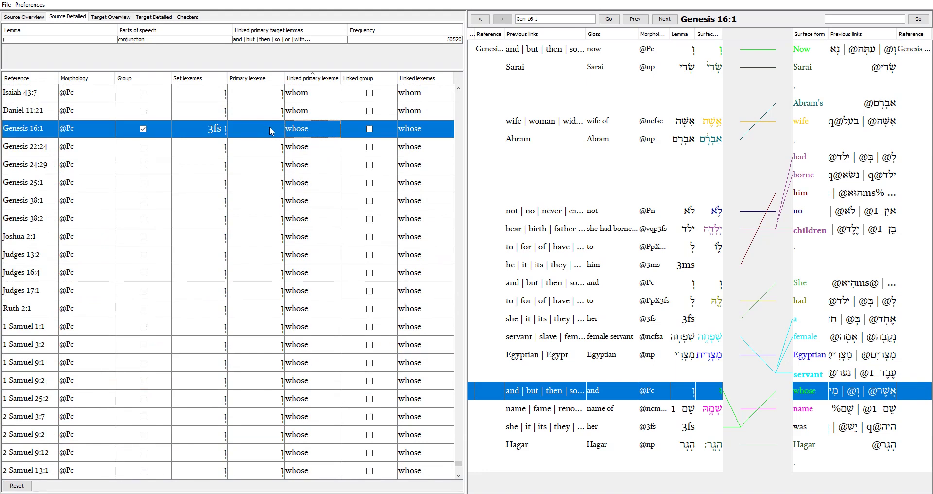
{"action": "left_click", "coordinate": [719, 426]}
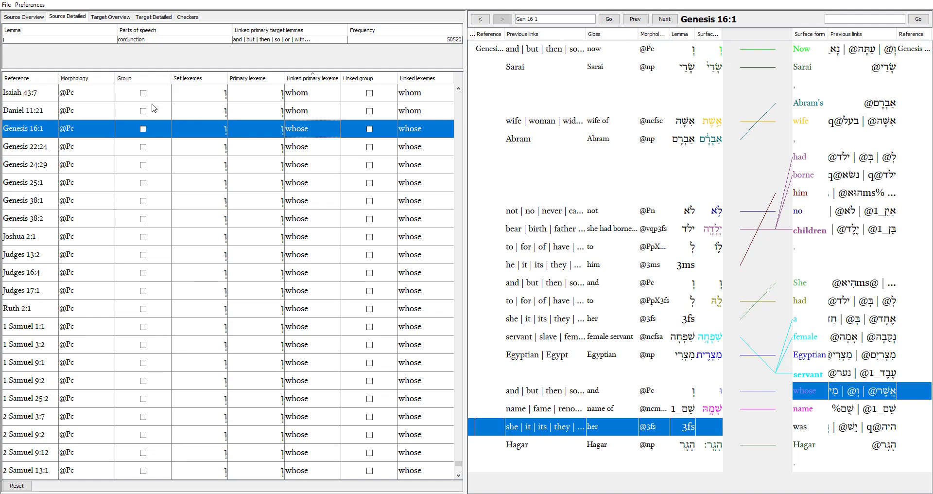
Step: Open the Source Overview and filter the lemma list for כרת
{"action": "left_click", "coordinate": [25, 17]}
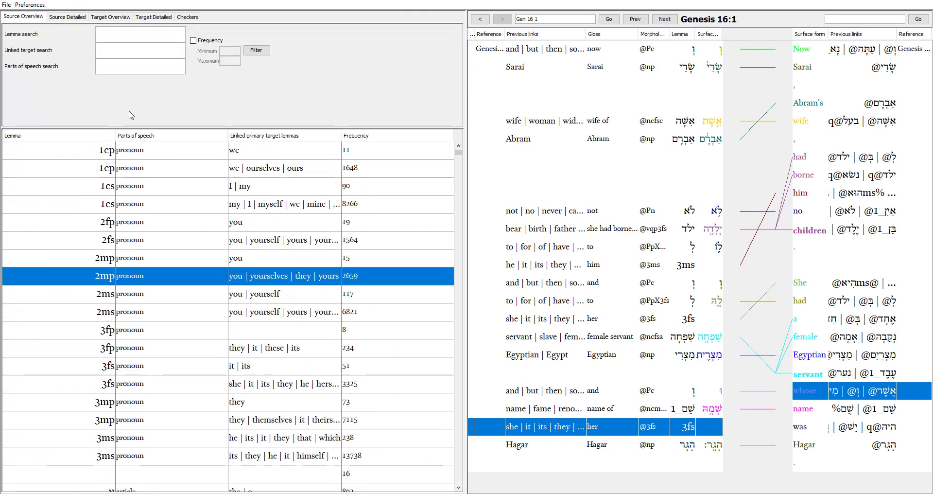
{"action": "left_click_drag", "start_coordinate": [125, 128], "coordinate": [129, 92]}
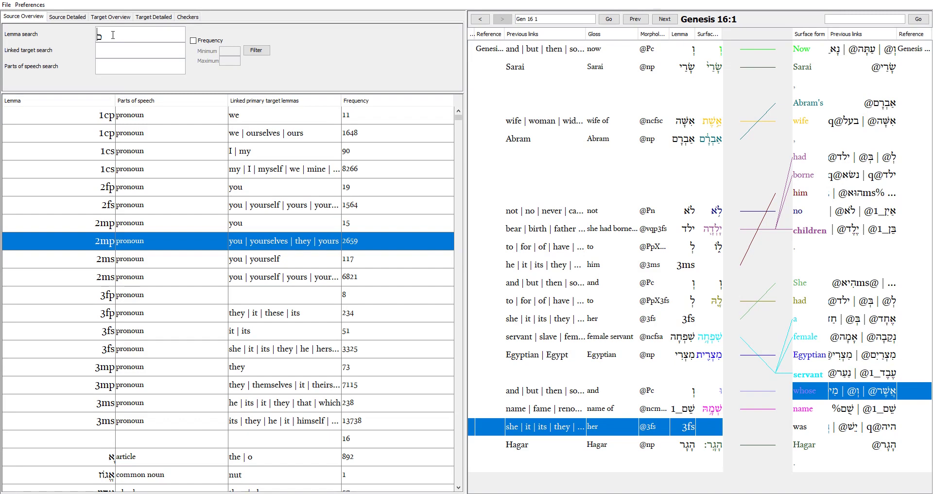
{"action": "type", "text": "רת"}
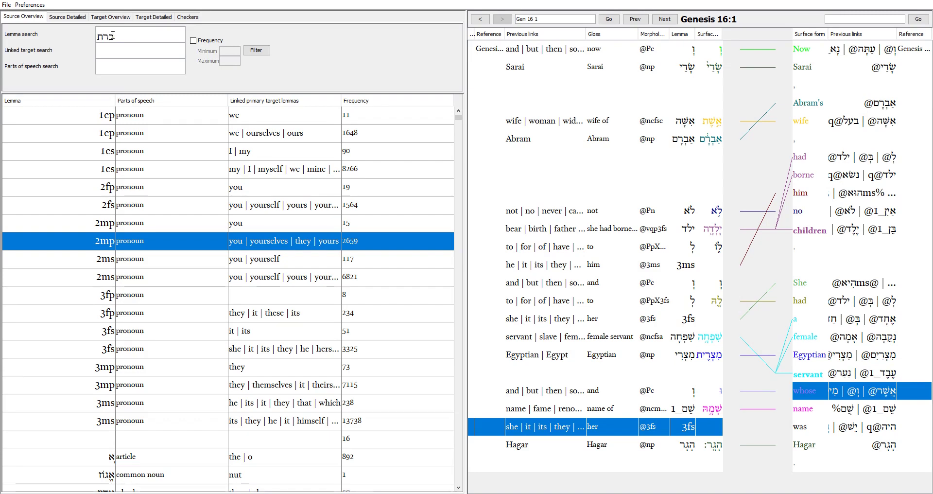
{"action": "left_click", "coordinate": [257, 50]}
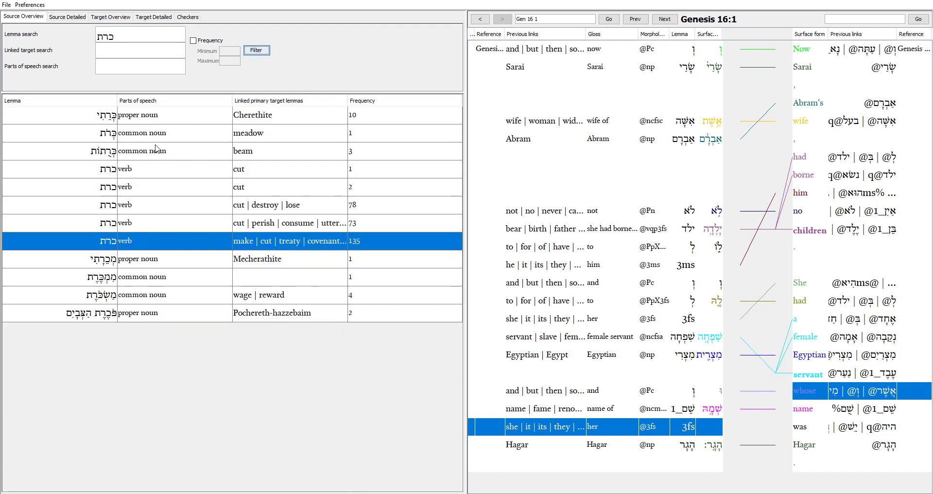
Step: Review the כרת verb entries and pick the one glossed 'cut | perish | consume'
{"action": "left_click", "coordinate": [109, 176]}
{"action": "left_click", "coordinate": [110, 191]}
{"action": "left_click", "coordinate": [110, 210]}
{"action": "left_click", "coordinate": [112, 224]}
{"action": "left_click", "coordinate": [116, 242]}
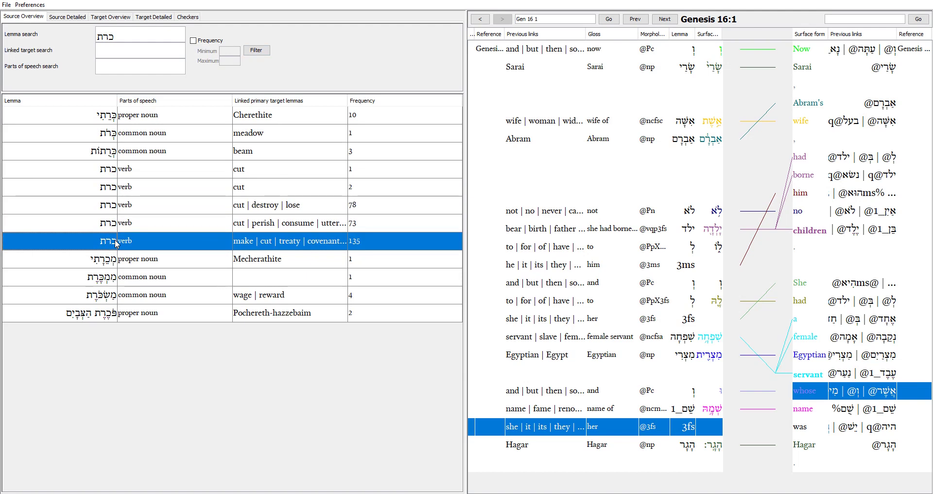
{"action": "left_click", "coordinate": [97, 225]}
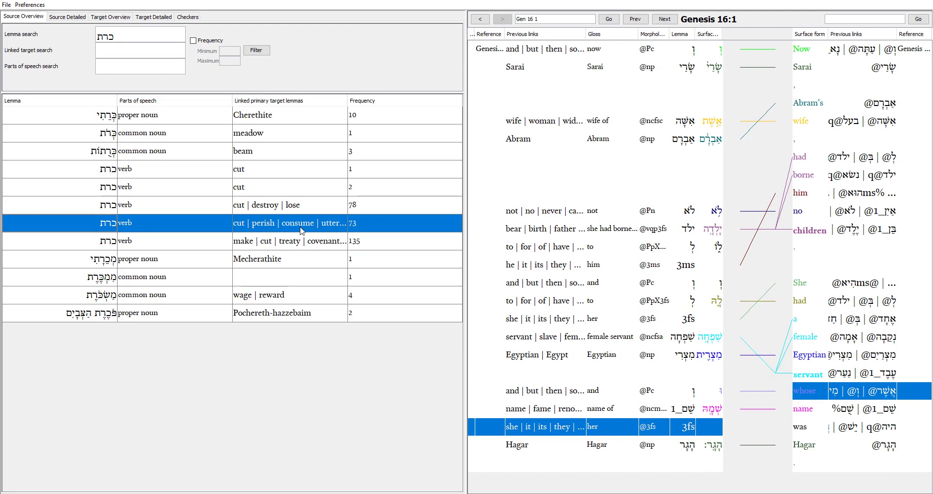
Step: List all 73 occurrences of the כרת verb and sort them by Linked lexemes
{"action": "double_click", "coordinate": [281, 228]}
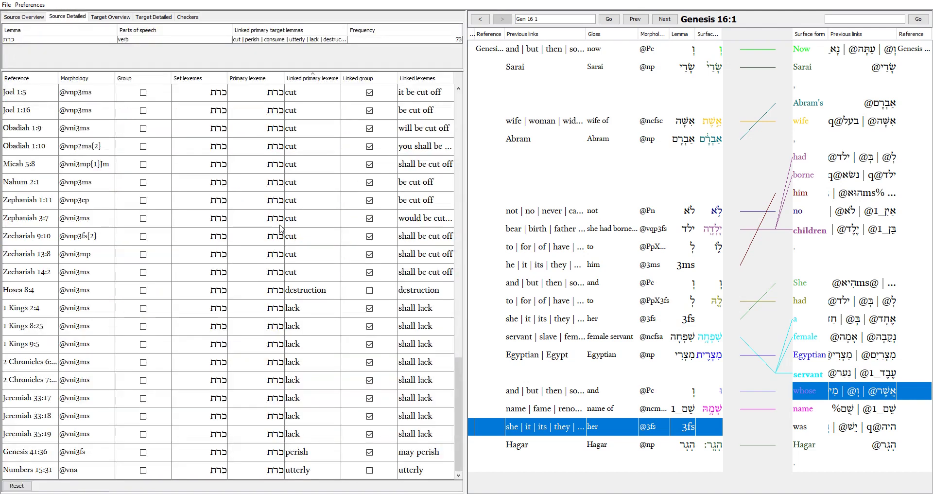
{"action": "left_click_drag", "start_coordinate": [171, 63], "coordinate": [172, 56]}
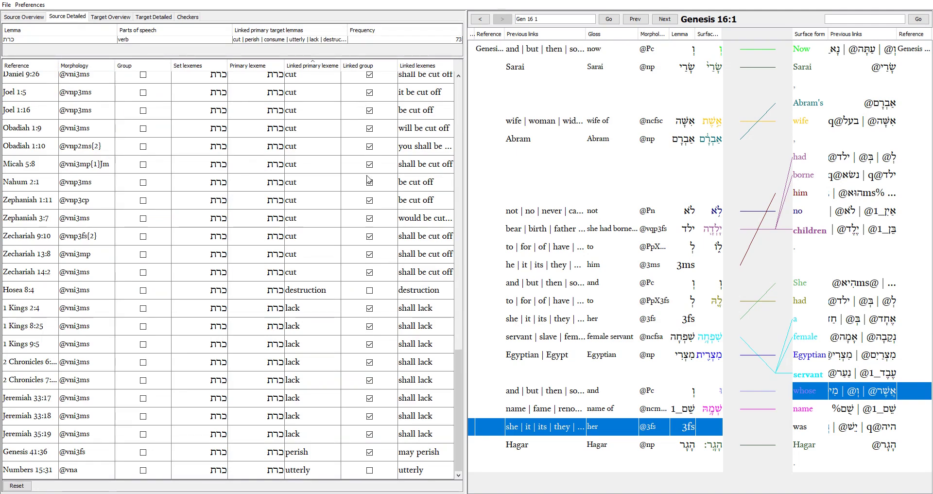
{"action": "scroll", "coordinate": [370, 206], "scroll_direction": "up", "scroll_amount": 6}
{"action": "scroll", "coordinate": [370, 205], "scroll_direction": "up", "scroll_amount": 11}
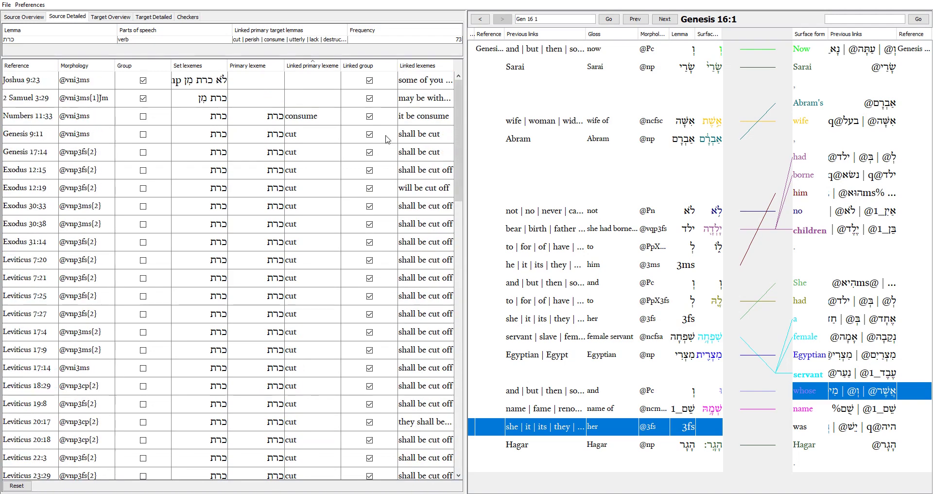
{"action": "left_click", "coordinate": [423, 65]}
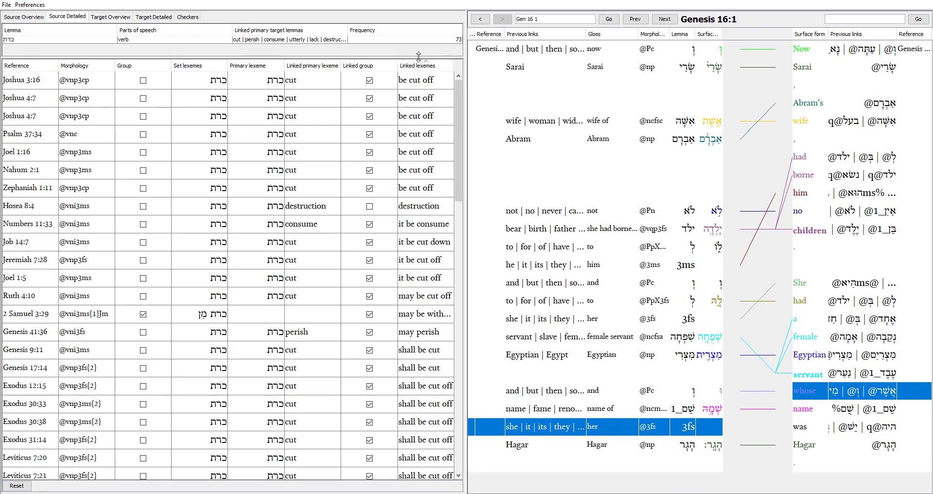
{"action": "left_click", "coordinate": [302, 70]}
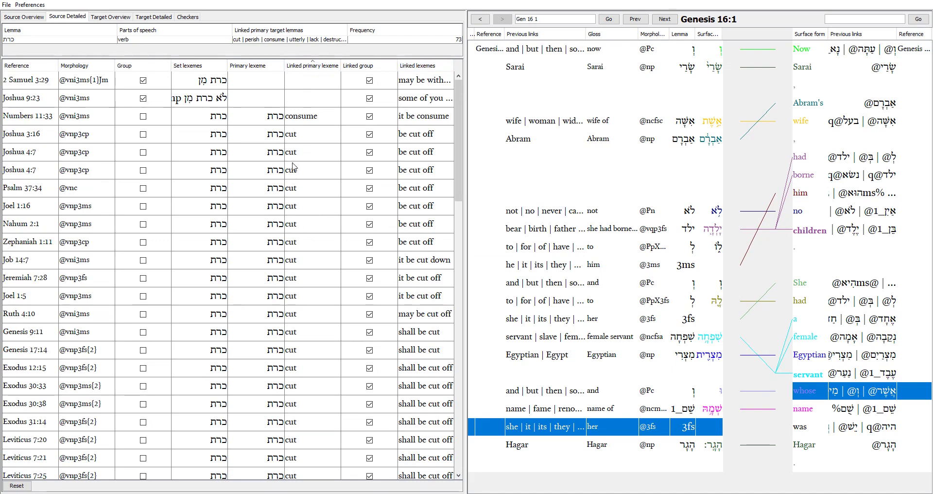
{"action": "left_click", "coordinate": [308, 137]}
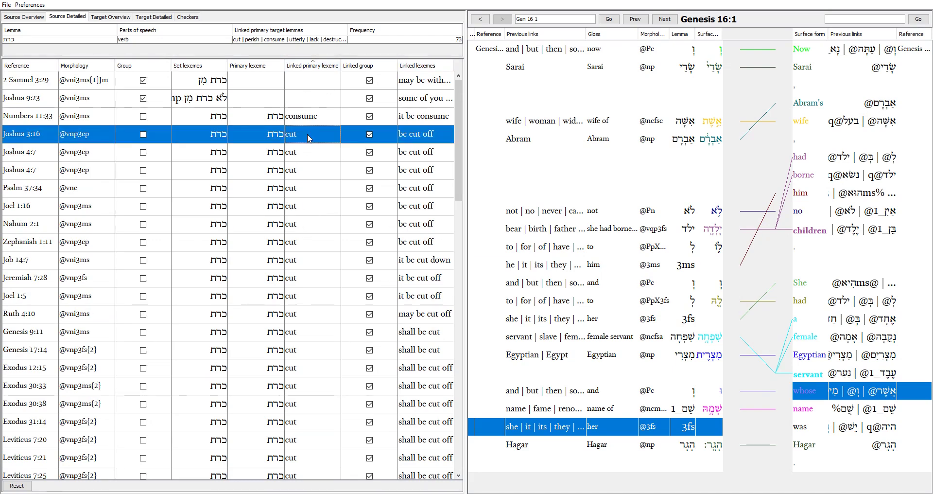
{"action": "left_click_drag", "start_coordinate": [455, 146], "coordinate": [455, 343]}
{"action": "left_click", "coordinate": [293, 334], "text": "shift"}
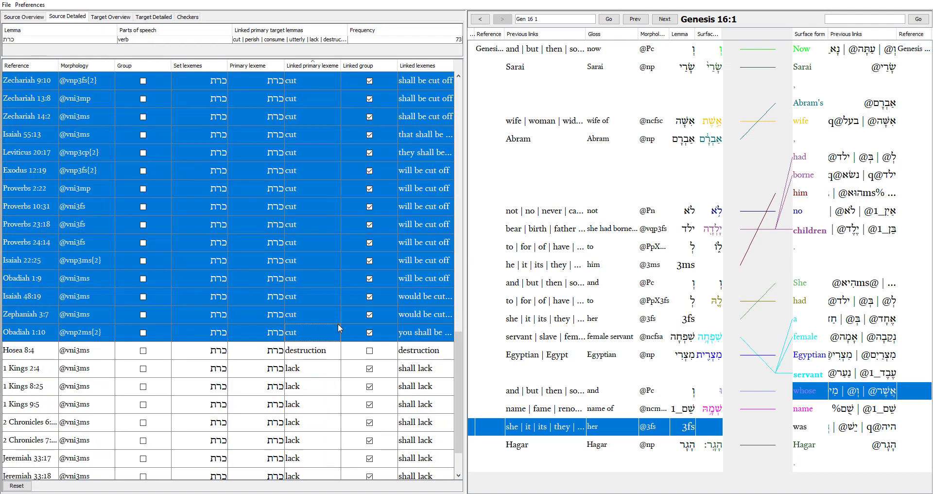
{"action": "scroll", "coordinate": [330, 299], "scroll_direction": "up", "scroll_amount": 17}
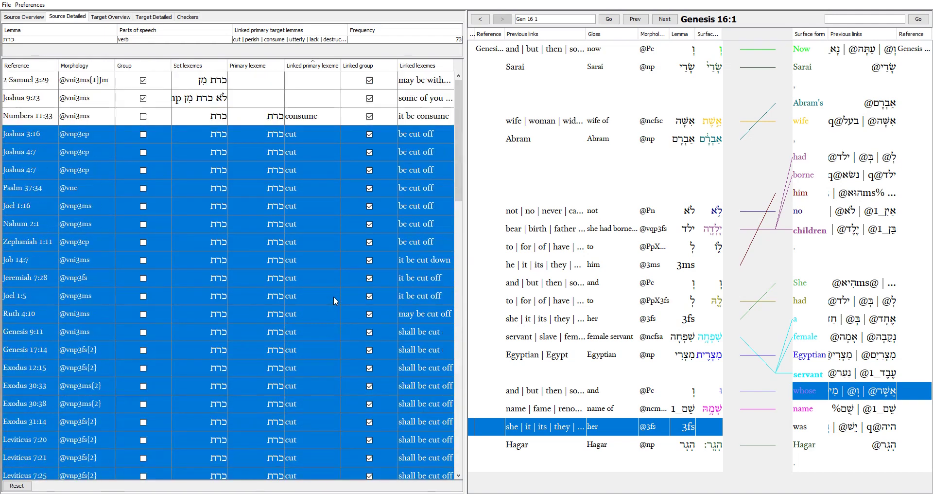
{"action": "left_click", "coordinate": [417, 133]}
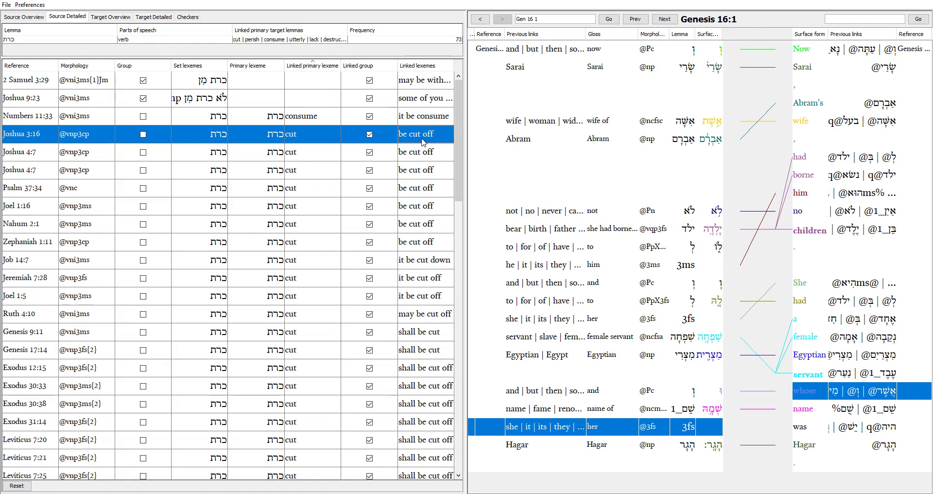
{"action": "left_click_drag", "start_coordinate": [418, 137], "coordinate": [421, 250]}
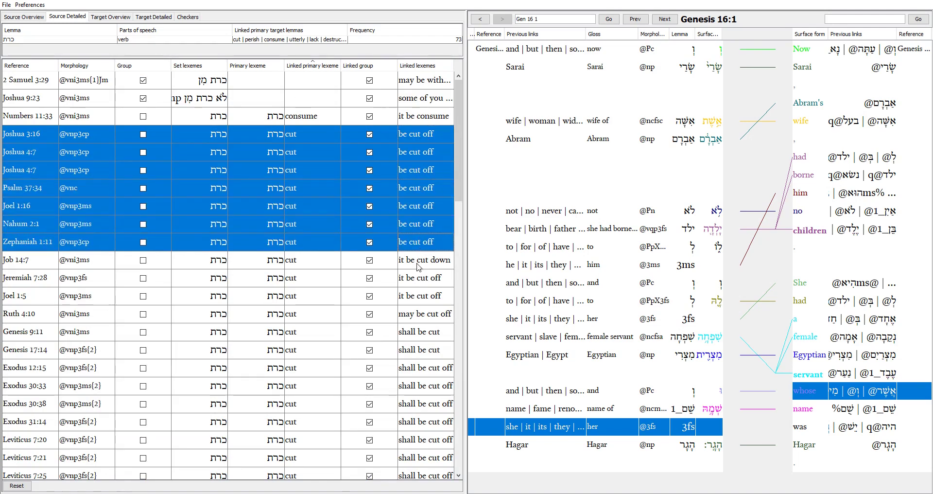
{"action": "left_click", "coordinate": [419, 267]}
{"action": "left_click_drag", "start_coordinate": [418, 280], "coordinate": [416, 298]}
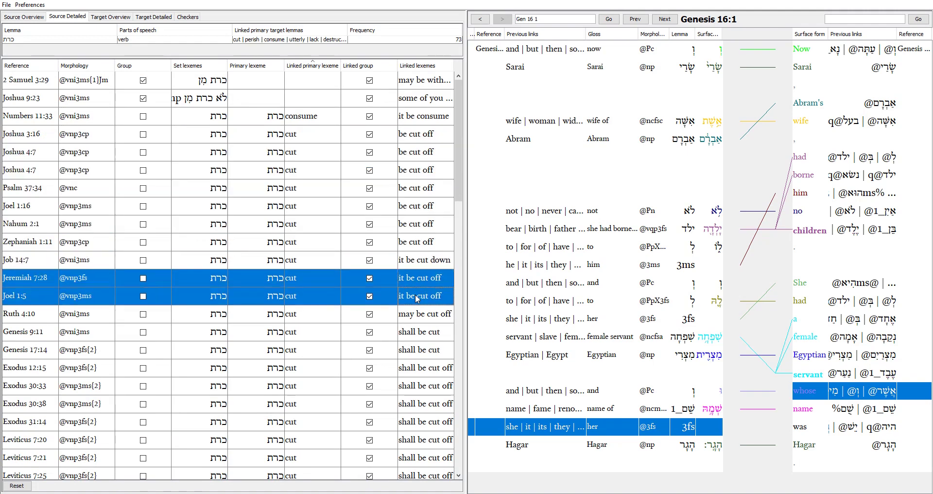
{"action": "left_click", "coordinate": [418, 313]}
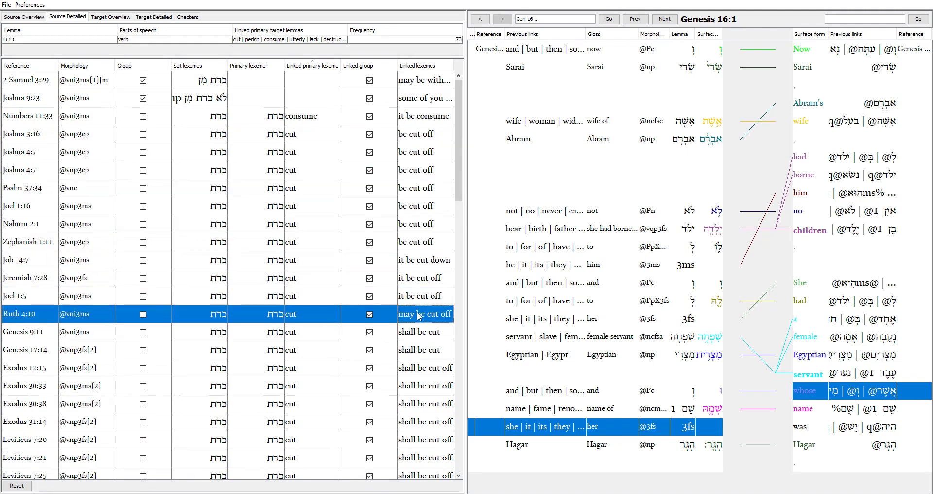
{"action": "left_click", "coordinate": [421, 335]}
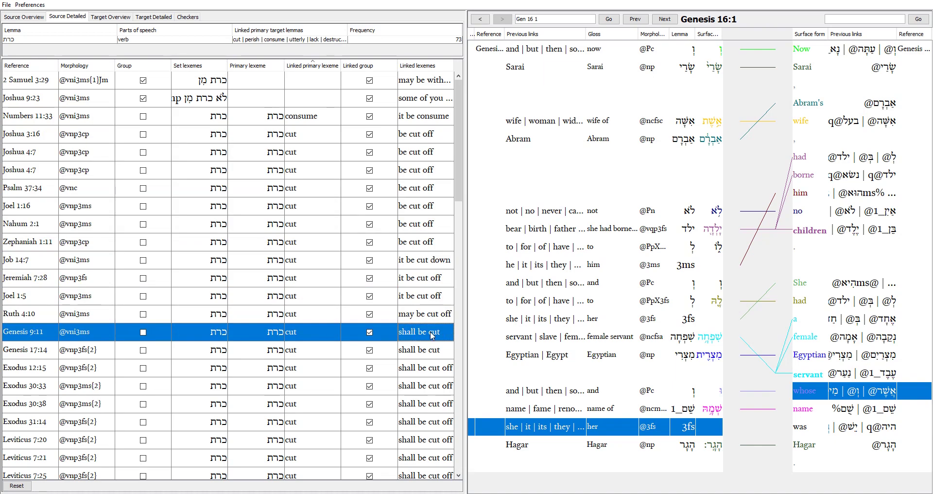
{"action": "scroll", "coordinate": [431, 335], "scroll_direction": "down", "scroll_amount": 2}
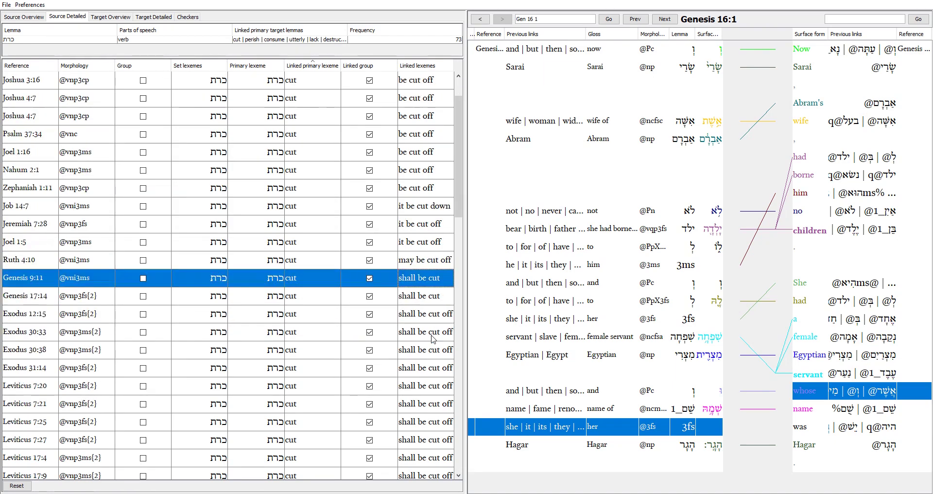
{"action": "left_click_drag", "start_coordinate": [423, 263], "coordinate": [430, 297]}
{"action": "scroll", "coordinate": [430, 297], "scroll_direction": "down", "scroll_amount": 4}
{"action": "scroll", "coordinate": [430, 301], "scroll_direction": "up", "scroll_amount": 4}
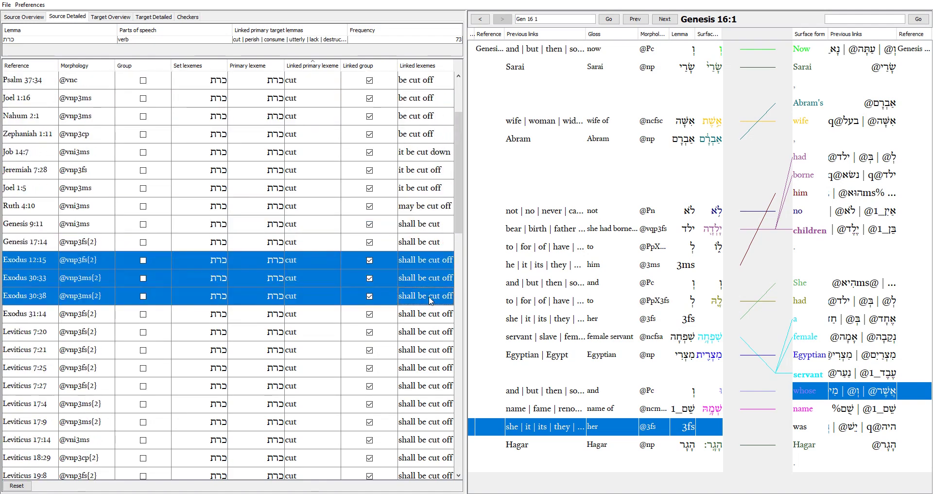
Step: Link 'off' with 'cut' in Genesis 9:11 so כרת reads 'shall be cut off'
{"action": "left_click", "coordinate": [416, 225]}
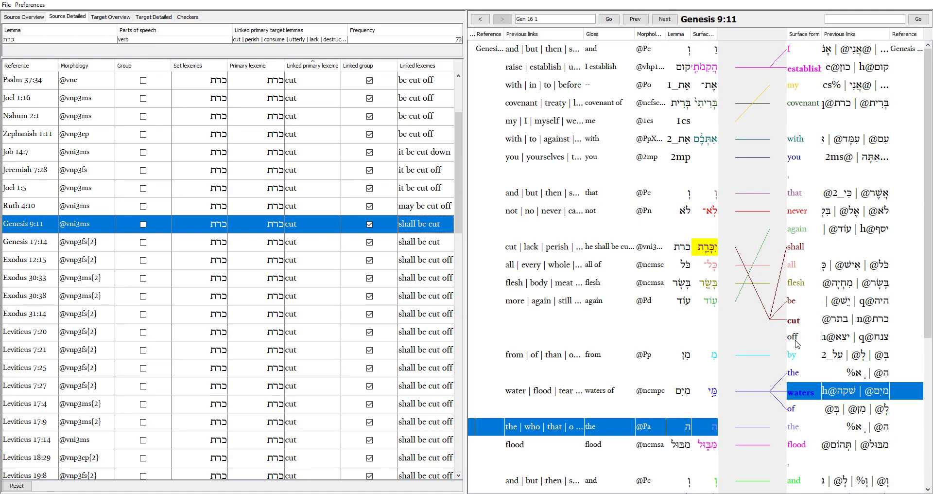
{"action": "left_click", "coordinate": [793, 341]}
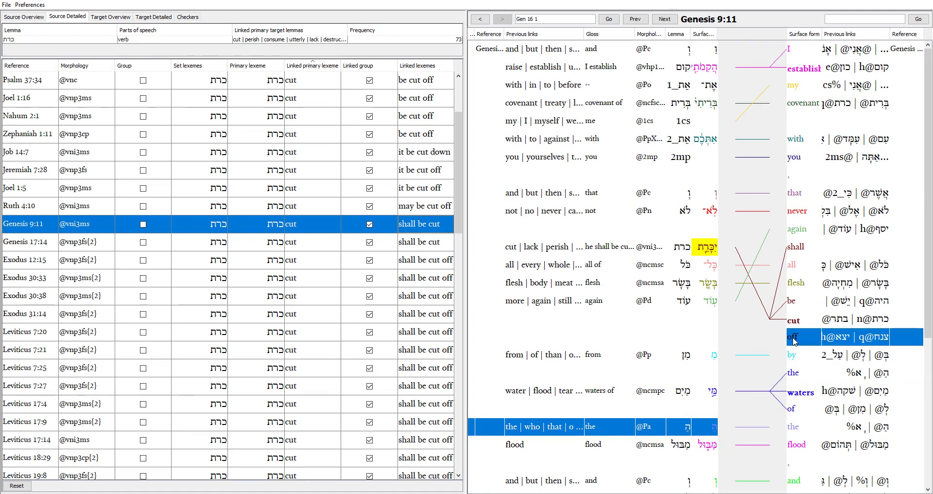
{"action": "left_click", "coordinate": [795, 322]}
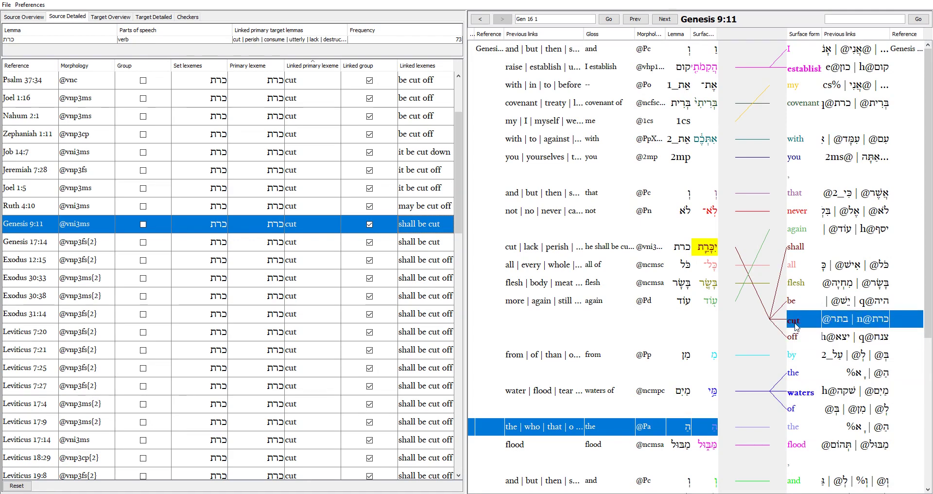
{"action": "left_click", "coordinate": [387, 228]}
Step: Link 'off' with 'cut' in Genesis 17:14 to give 'shall be cut off'
{"action": "left_click", "coordinate": [434, 241]}
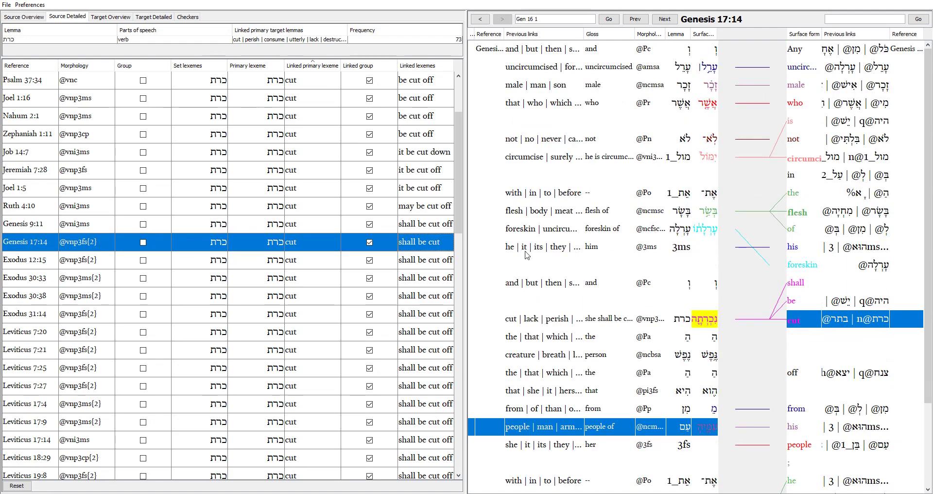
{"action": "left_click", "coordinate": [794, 373]}
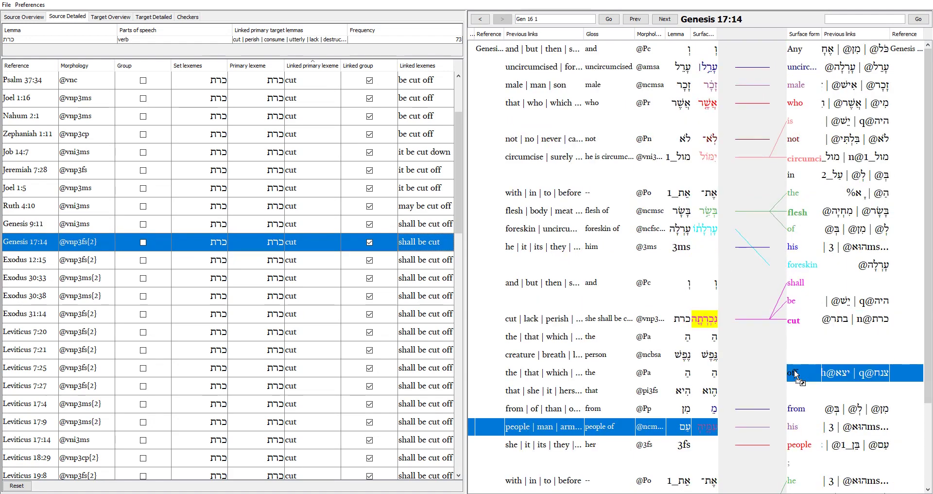
{"action": "left_click", "coordinate": [401, 265]}
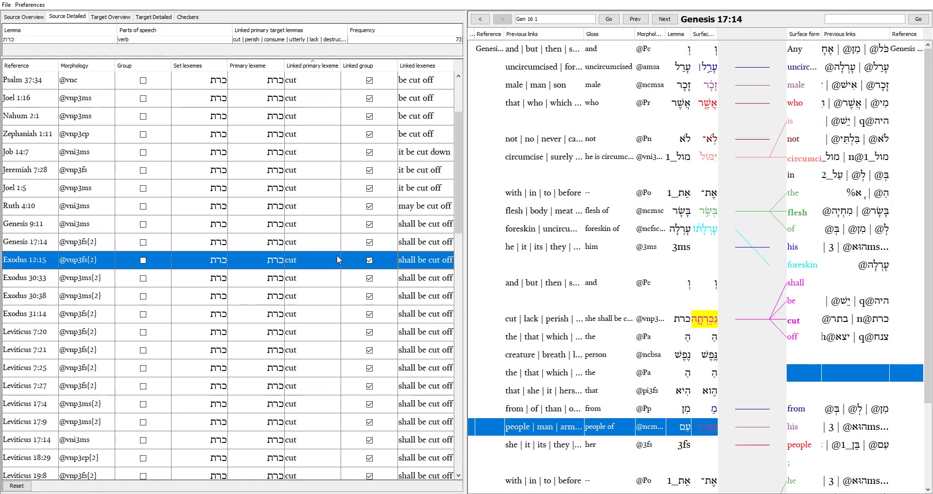
Step: Run the checkers on Genesis 17:14 and widen the Type column to read the six flagged links
{"action": "left_click", "coordinate": [186, 18]}
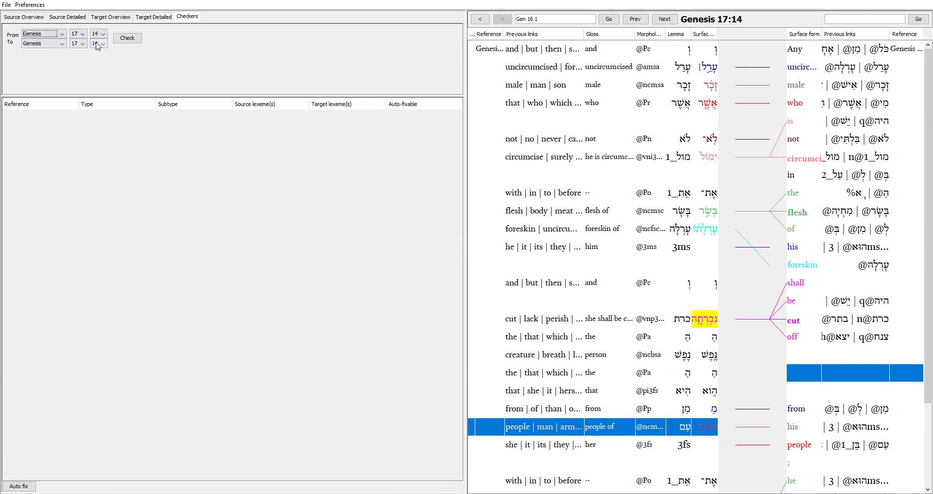
{"action": "left_click", "coordinate": [129, 39]}
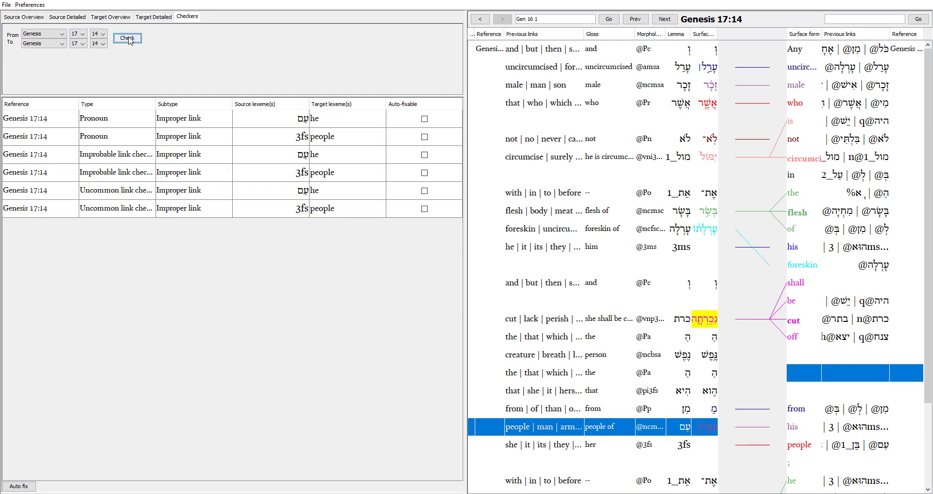
{"action": "left_click_drag", "start_coordinate": [155, 103], "coordinate": [171, 103]}
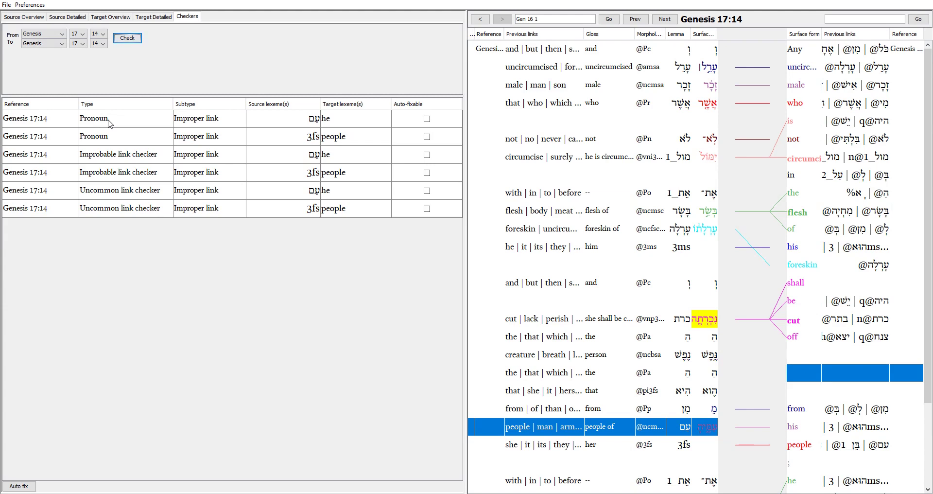
Step: Review the two Pronoun flags and the Improbable link flags for Genesis 17:14
{"action": "left_click", "coordinate": [152, 122]}
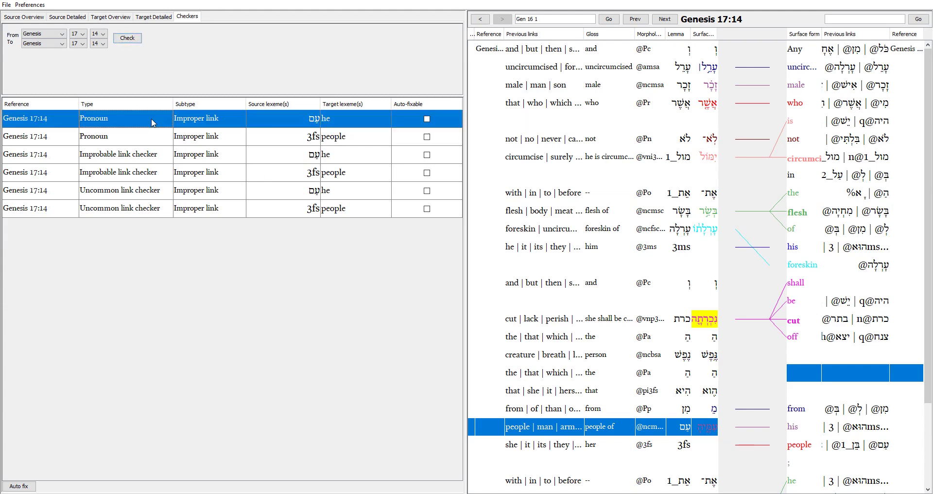
{"action": "scroll", "coordinate": [718, 368], "scroll_direction": "down", "scroll_amount": 3}
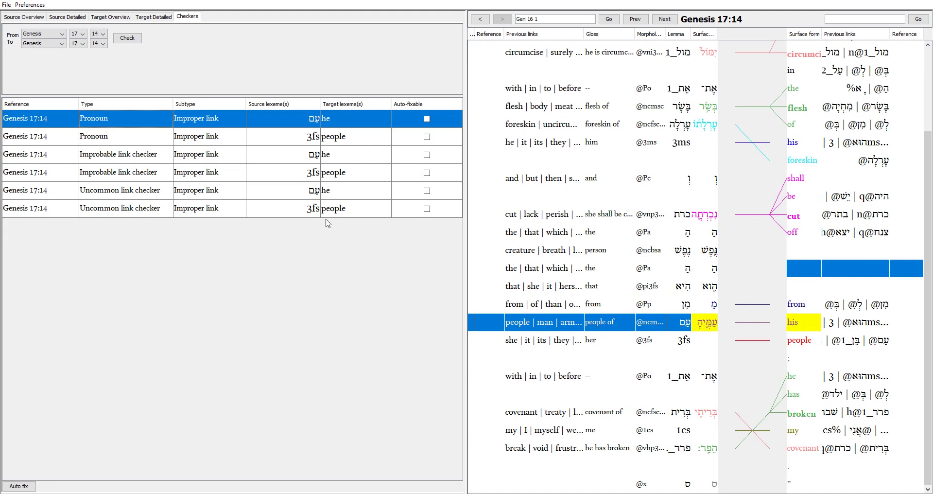
{"action": "left_click", "coordinate": [224, 139]}
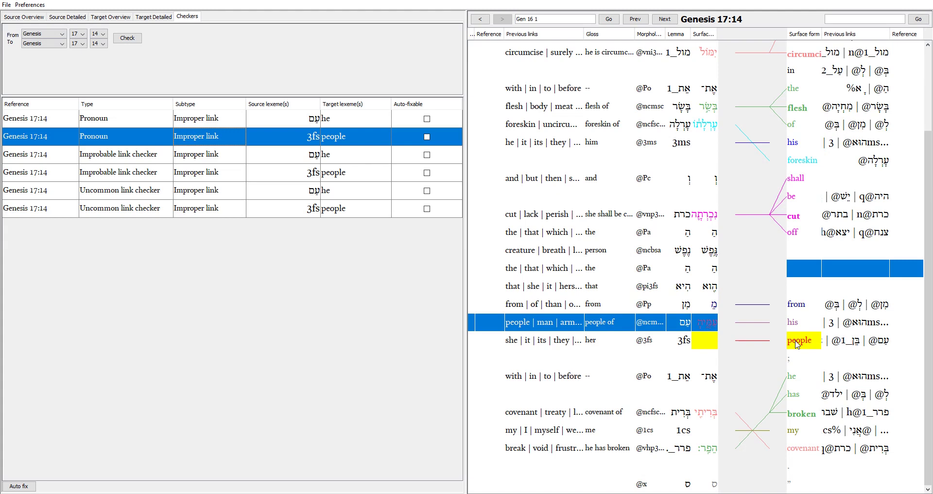
{"action": "left_click", "coordinate": [71, 157]}
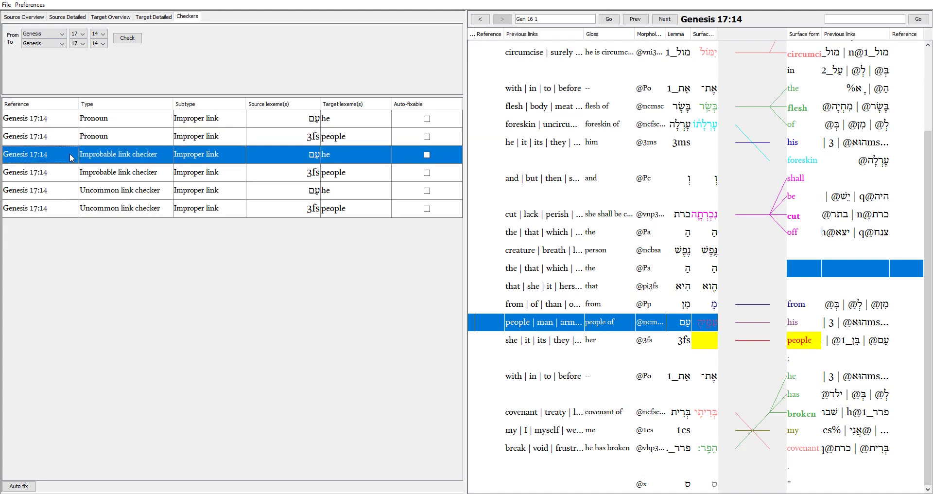
{"action": "left_click_drag", "start_coordinate": [72, 157], "coordinate": [75, 209]}
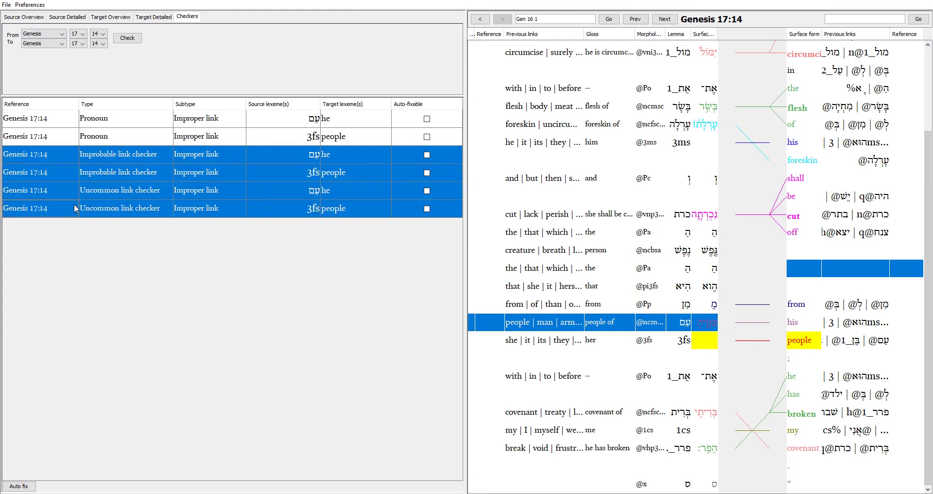
Step: Check the עם flags, then link Hebrew 'people of' to the English word 'people'
{"action": "left_click", "coordinate": [132, 193]}
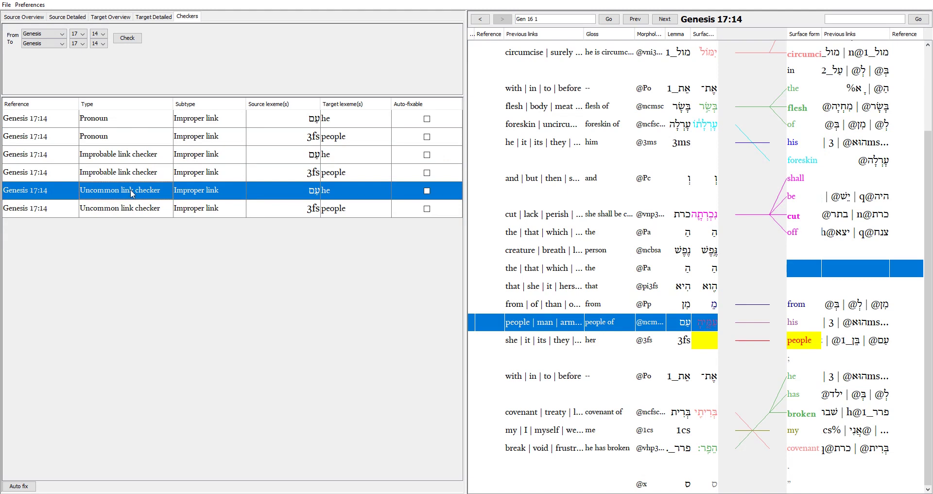
{"action": "left_click", "coordinate": [140, 159]}
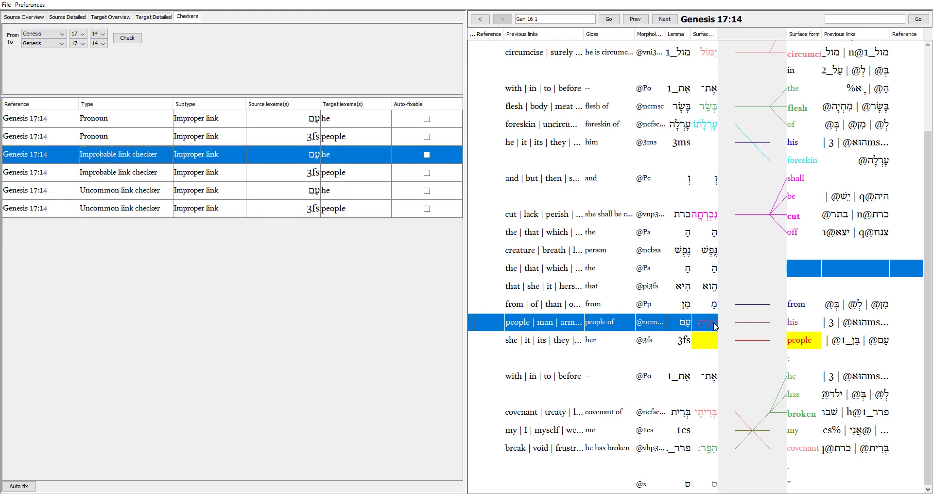
{"action": "left_click_drag", "start_coordinate": [715, 327], "coordinate": [797, 343]}
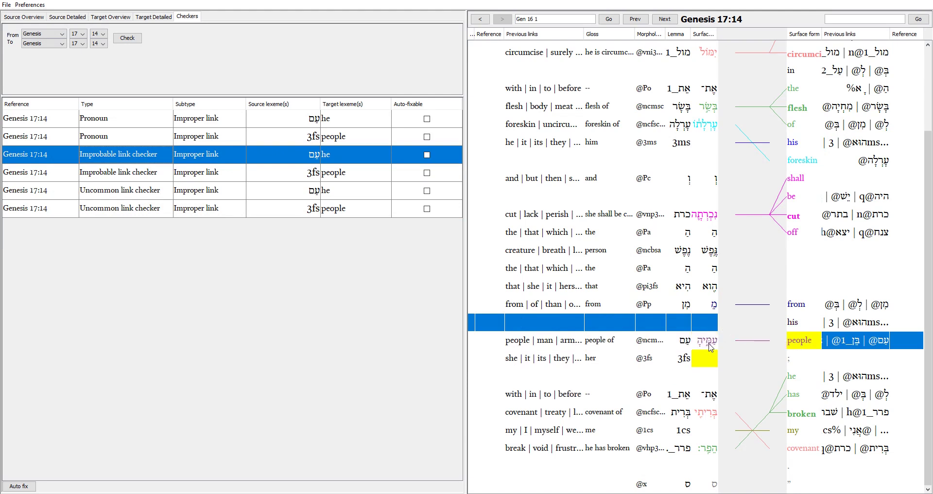
Step: Link 'his' to the 'she | it | its / her' suffix row and re-run the checks, now empty
{"action": "left_click", "coordinate": [797, 323]}
{"action": "left_click_drag", "start_coordinate": [798, 324], "coordinate": [695, 367]}
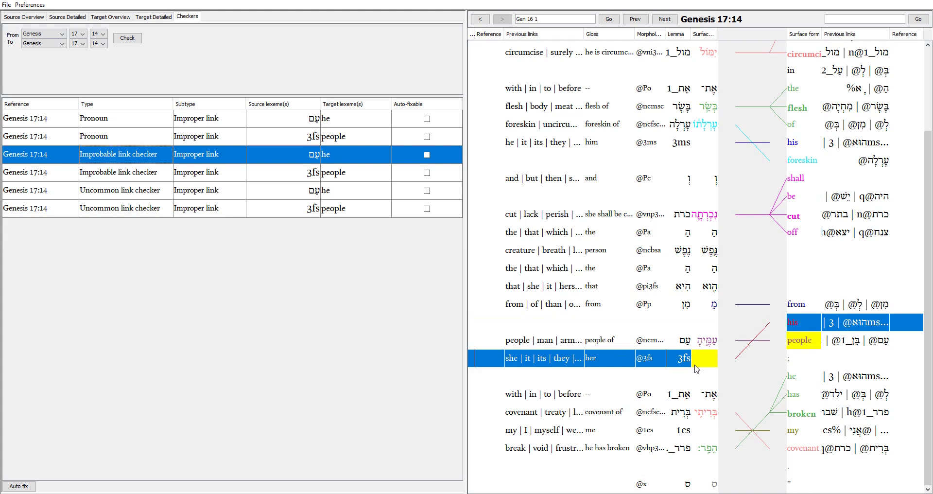
{"action": "left_click", "coordinate": [129, 42]}
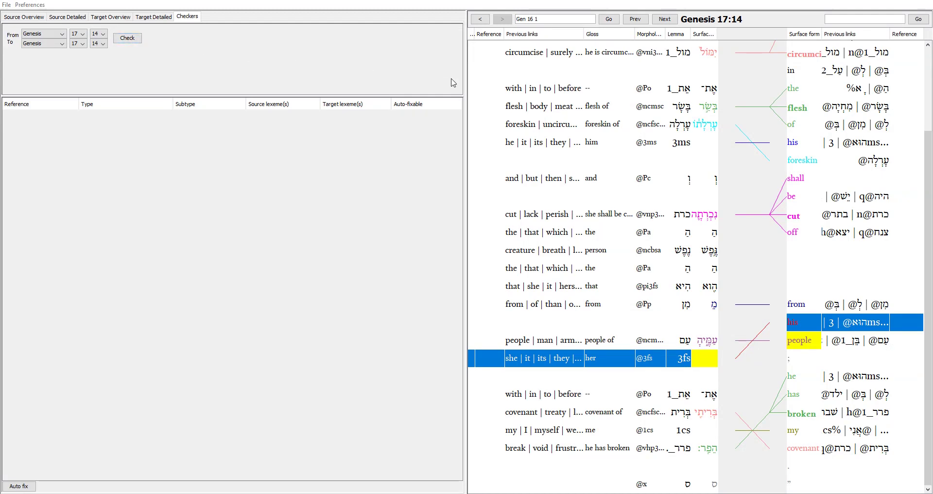
Step: Widen the alignment pane and change the reference from Gen 16 1 to Gen 16 2
{"action": "left_click_drag", "start_coordinate": [465, 82], "coordinate": [235, 75]}
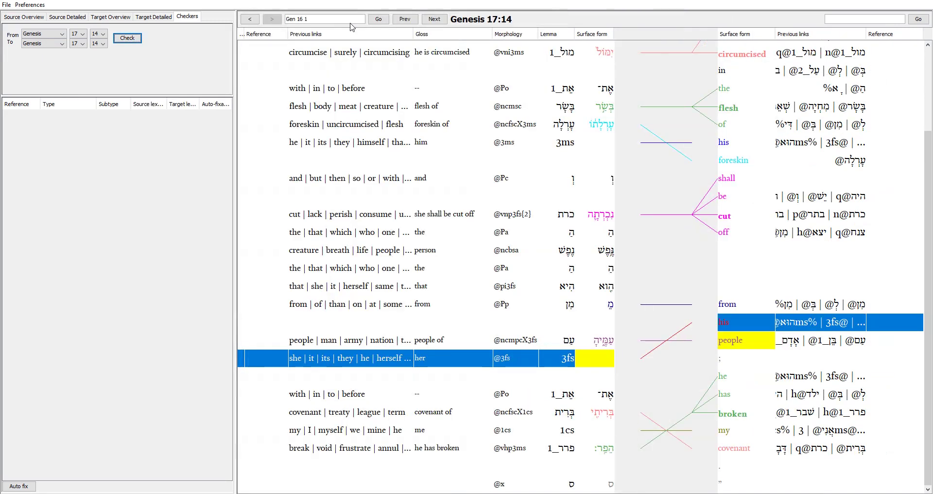
{"action": "left_click", "coordinate": [323, 19]}
{"action": "key", "text": "BackSpace"}
{"action": "type", "text": "2"}
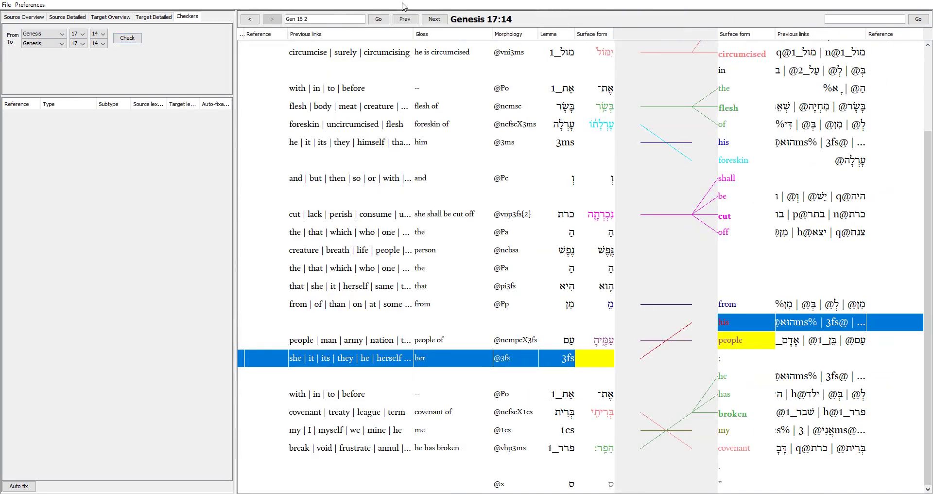
{"action": "left_click", "coordinate": [379, 20]}
{"action": "scroll", "coordinate": [537, 209], "scroll_direction": "up", "scroll_amount": 3}
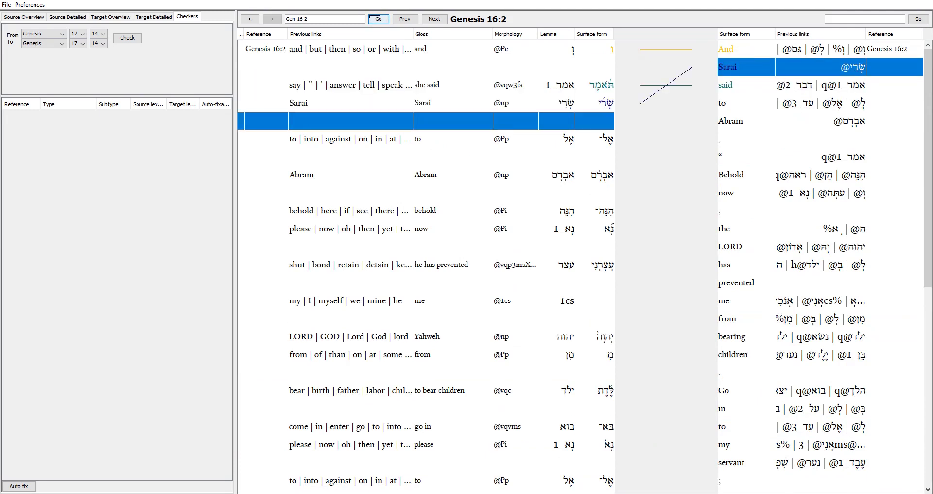
Step: Link 'to Abram', 'Behold', 'now', 'has prevented' and 'me' to their Hebrew words
{"action": "left_click", "coordinate": [349, 139]}
{"action": "key", "text": "Return"}
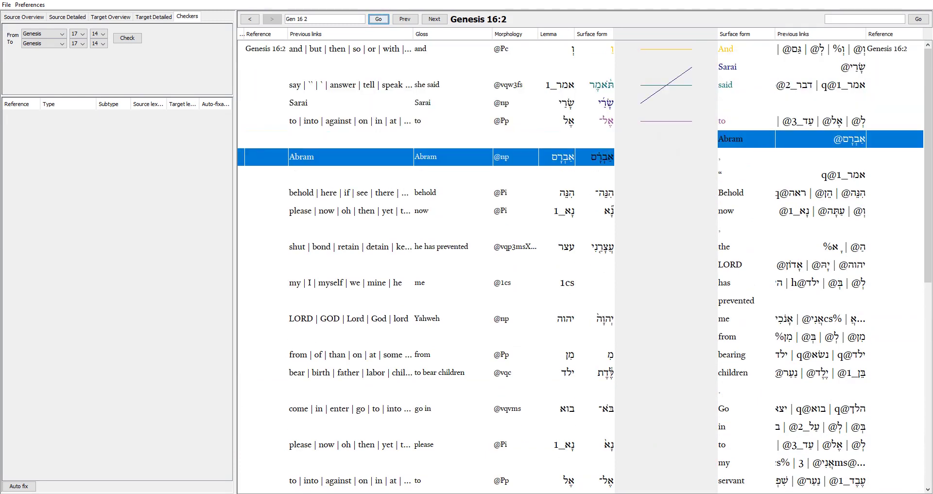
{"action": "key", "text": "Return"}
{"action": "key", "text": "Return"}
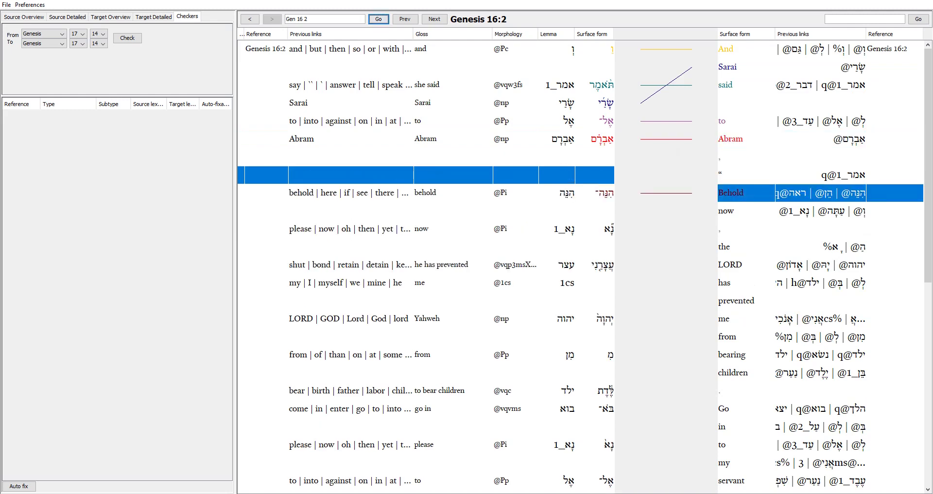
{"action": "key", "text": "Return"}
{"action": "key", "text": "Return"}
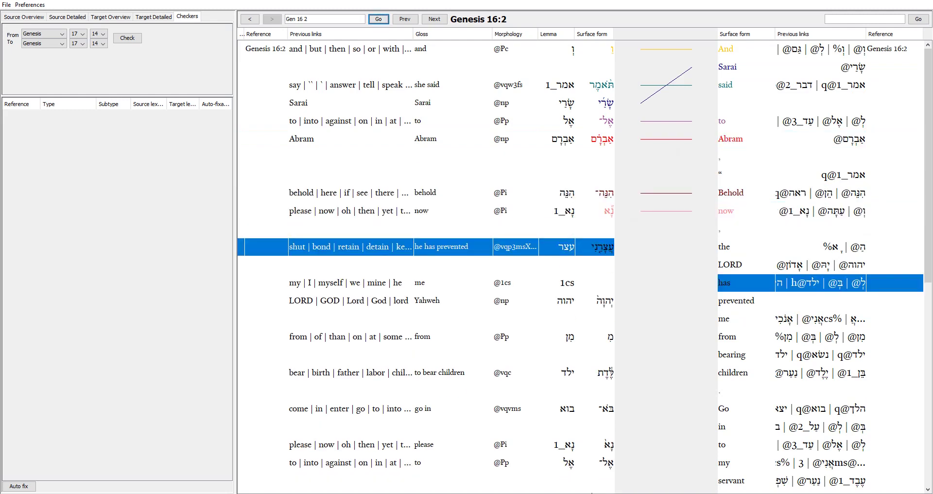
{"action": "key", "text": "Return"}
{"action": "key", "text": "Return"}
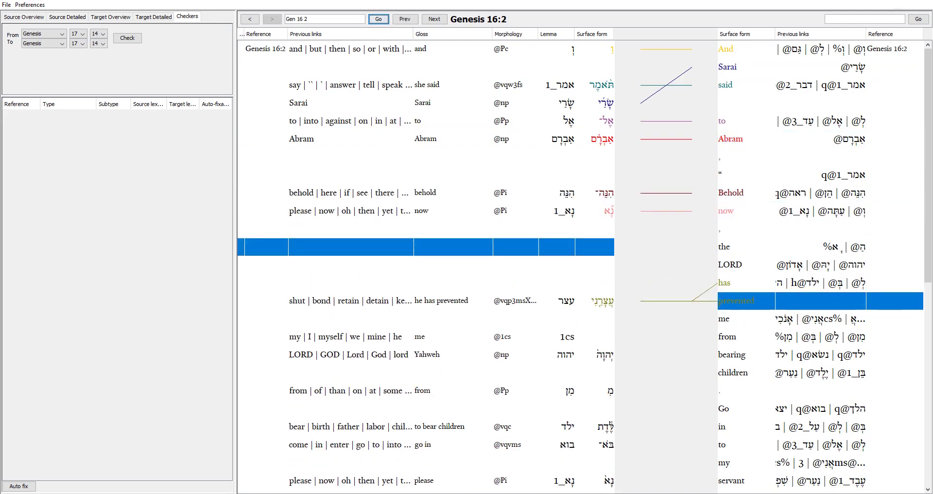
{"action": "key", "text": "Return"}
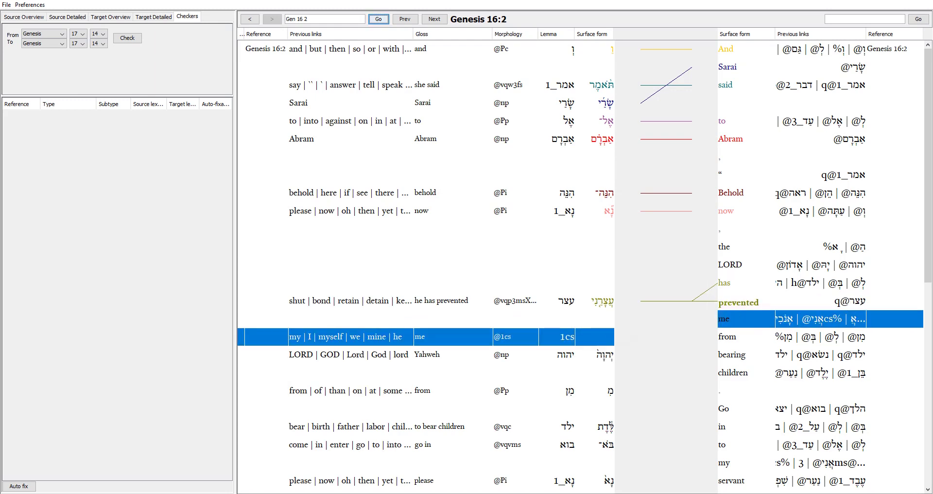
{"action": "key", "text": "Return"}
{"action": "key", "text": "Return"}
Step: Link 'from', then 'bearing children' to the bear verb and 'Go in' to the come verb
{"action": "key", "text": "Down"}
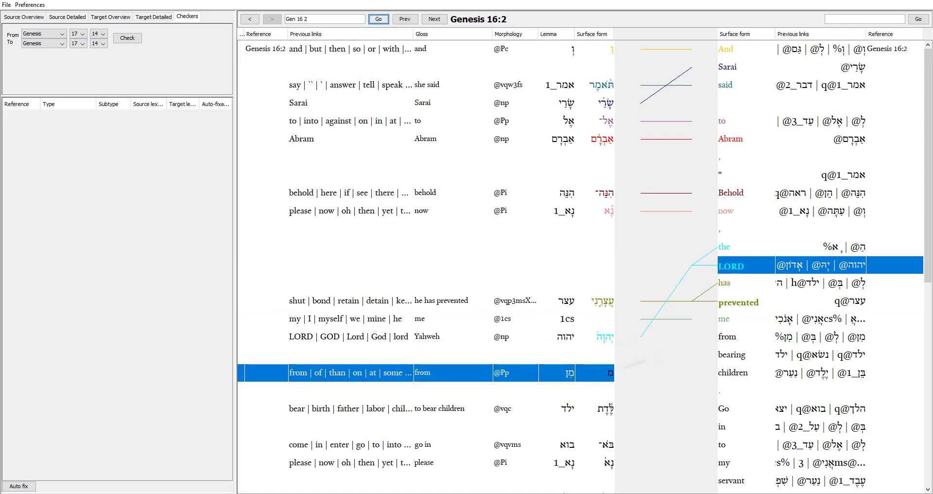
{"action": "key", "text": "Down"}
{"action": "key", "text": "Return"}
{"action": "key", "text": "Down"}
{"action": "key", "text": "Down"}
{"action": "key", "text": "Down"}
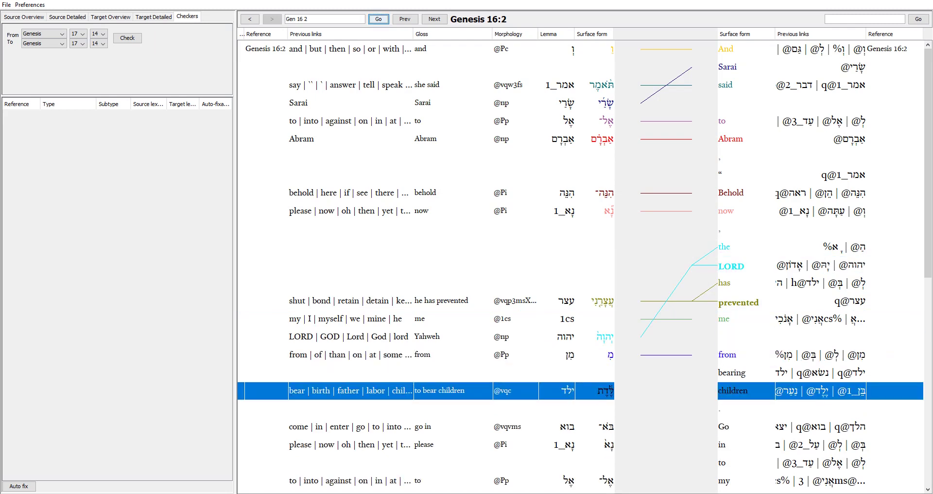
{"action": "key", "text": "Return"}
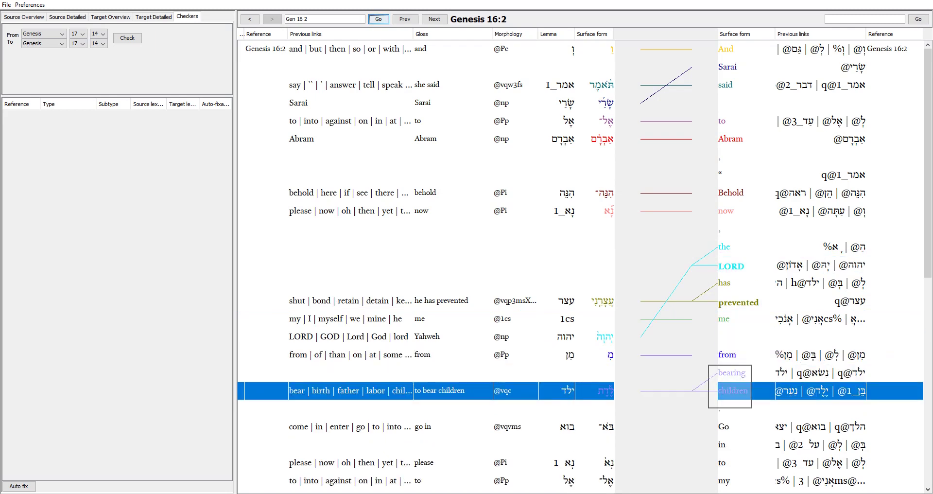
{"action": "key", "text": "Down"}
{"action": "key", "text": "Down"}
{"action": "key", "text": "Return"}
{"action": "key", "text": "Down"}
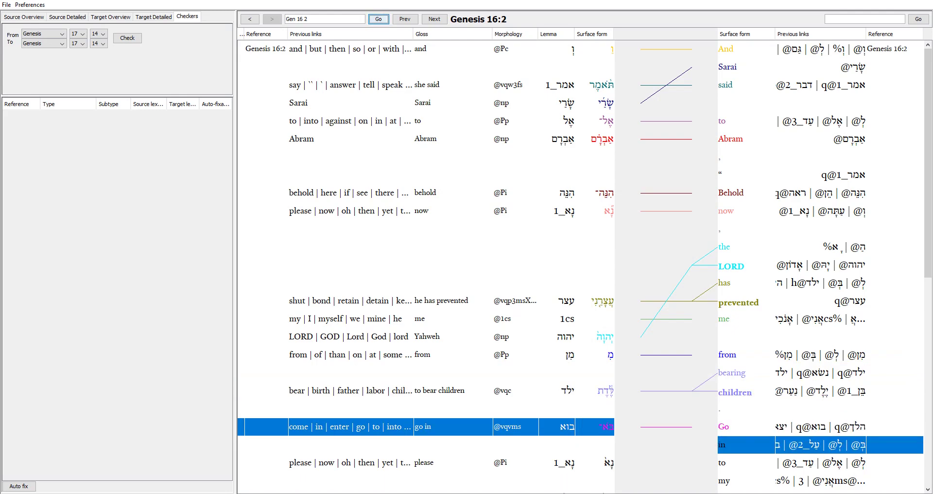
{"action": "key", "text": "Return"}
Step: Link 'to my servant' and 'it may be that' to the maidservant noun and perhaps
{"action": "scroll", "coordinate": [688, 382], "scroll_direction": "down", "scroll_amount": 7}
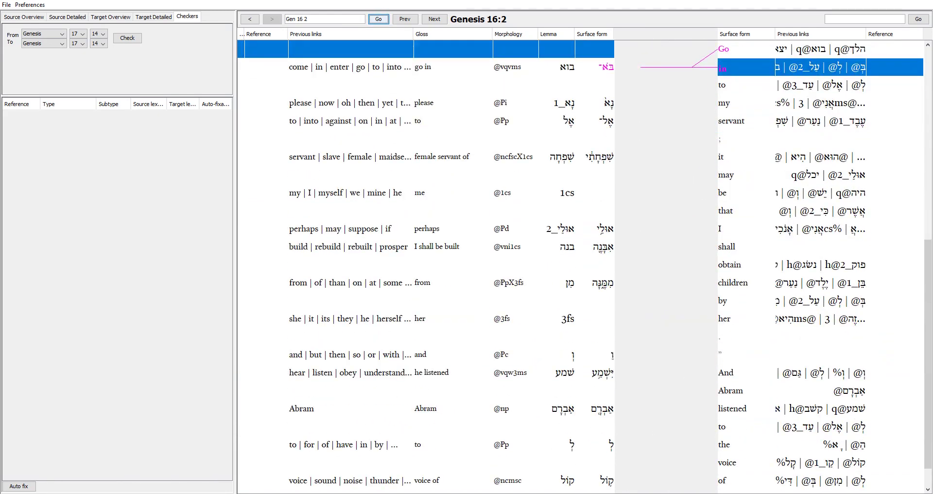
{"action": "key", "text": "Down"}
{"action": "key", "text": "Down"}
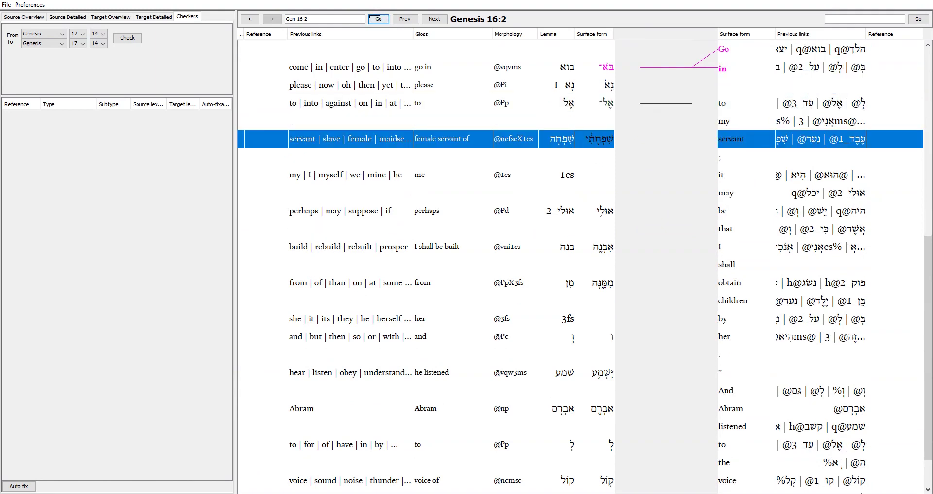
{"action": "key", "text": "Return"}
{"action": "key", "text": "Down"}
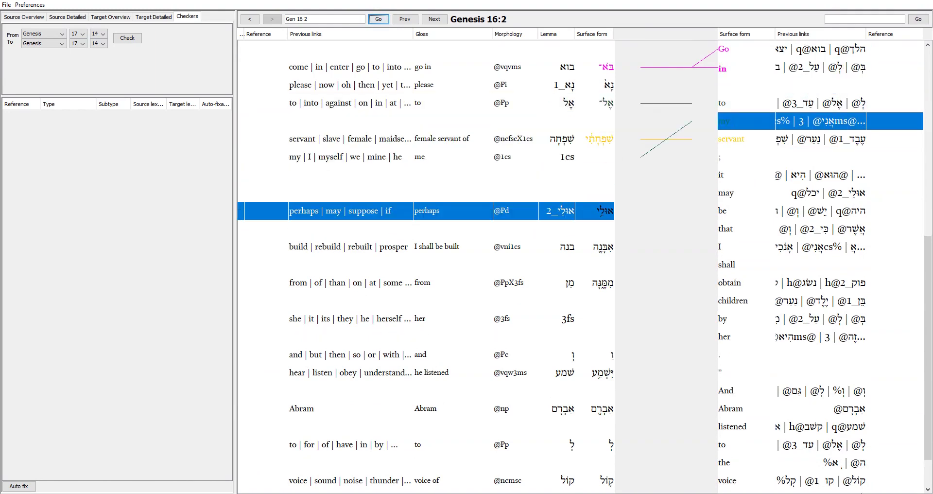
{"action": "key", "text": "Up"}
{"action": "key", "text": "Return"}
{"action": "key", "text": "Down"}
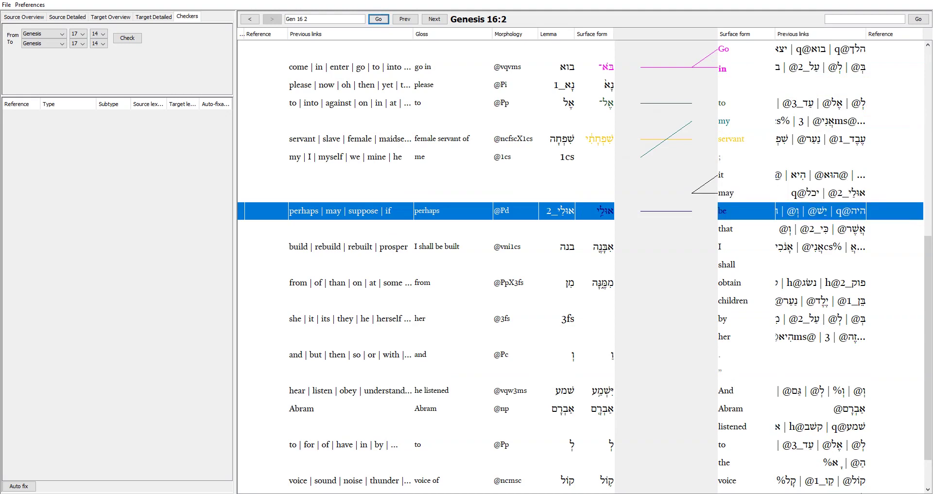
{"action": "key", "text": "Down"}
{"action": "key", "text": "Return"}
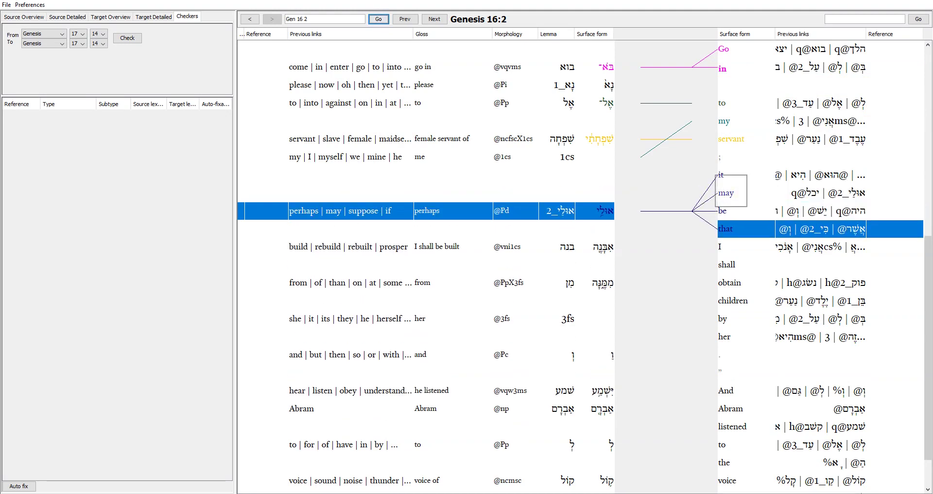
Step: Link 'I shall obtain children' to the build verb and 'by her' to from and she
{"action": "key", "text": "Down"}
{"action": "key", "text": "Down"}
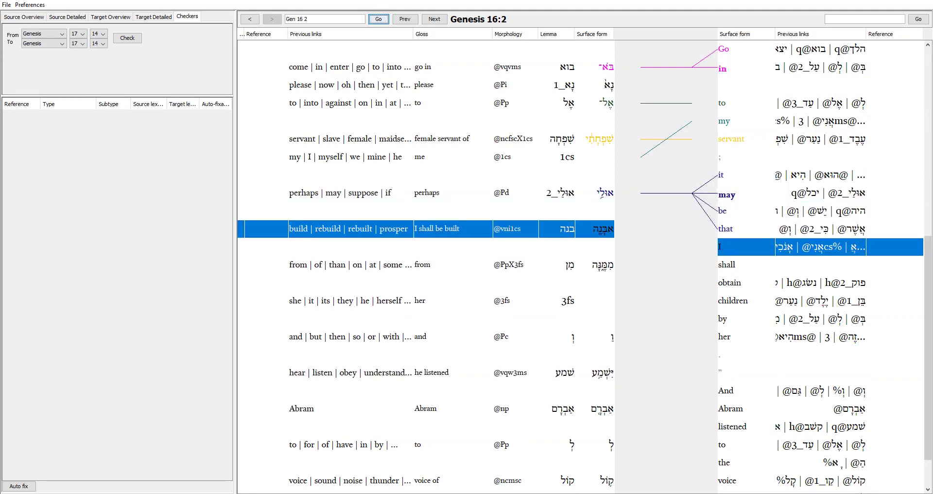
{"action": "key", "text": "Return"}
{"action": "key", "text": "Down"}
{"action": "key", "text": "Return"}
{"action": "key", "text": "Down"}
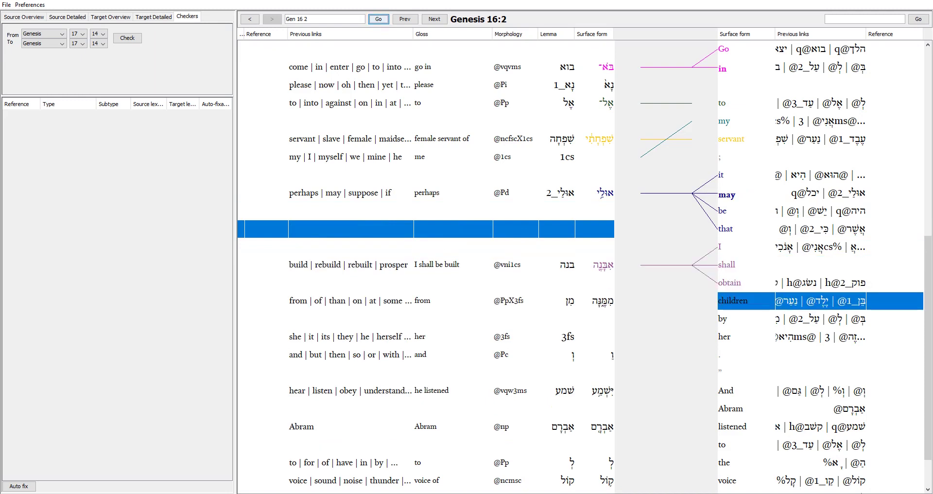
{"action": "key", "text": "Return"}
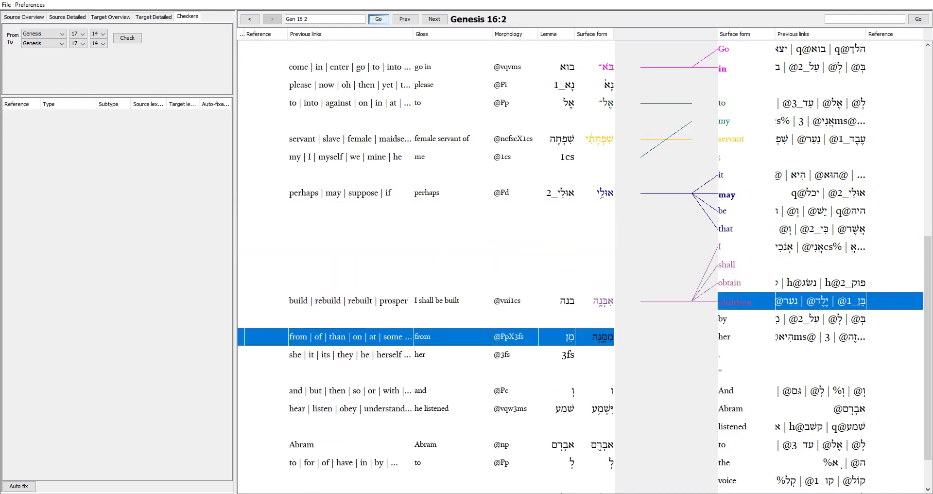
{"action": "key", "text": "Down"}
{"action": "key", "text": "Return"}
{"action": "key", "text": "Down"}
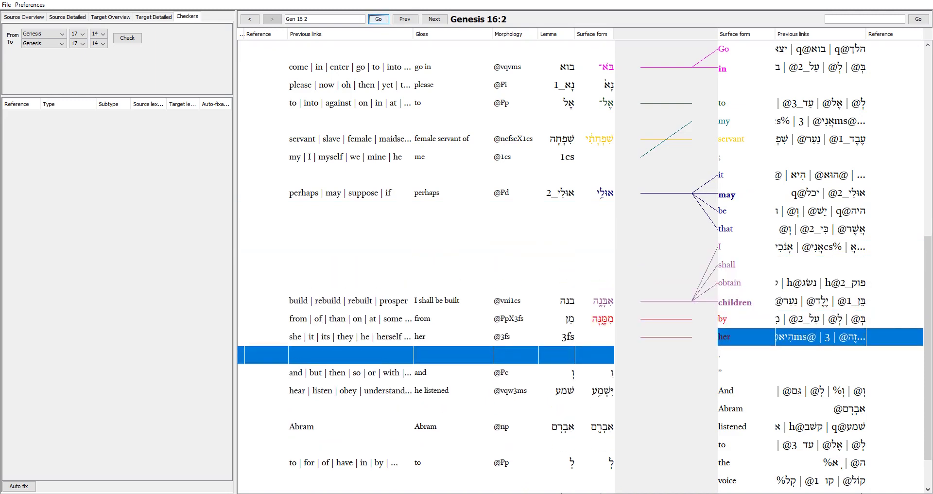
{"action": "key", "text": "Return"}
Step: Link 'And Abram listened to the voice of Sarai' to the conjunction, hear, Abram, voice and Sarai
{"action": "key", "text": "Down"}
{"action": "key", "text": "Return"}
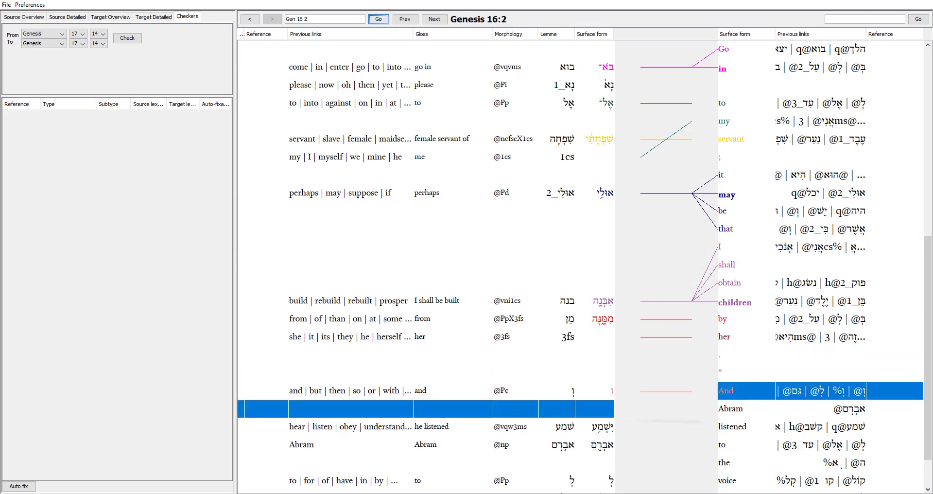
{"action": "key", "text": "Down"}
{"action": "key", "text": "Return"}
{"action": "key", "text": "Down"}
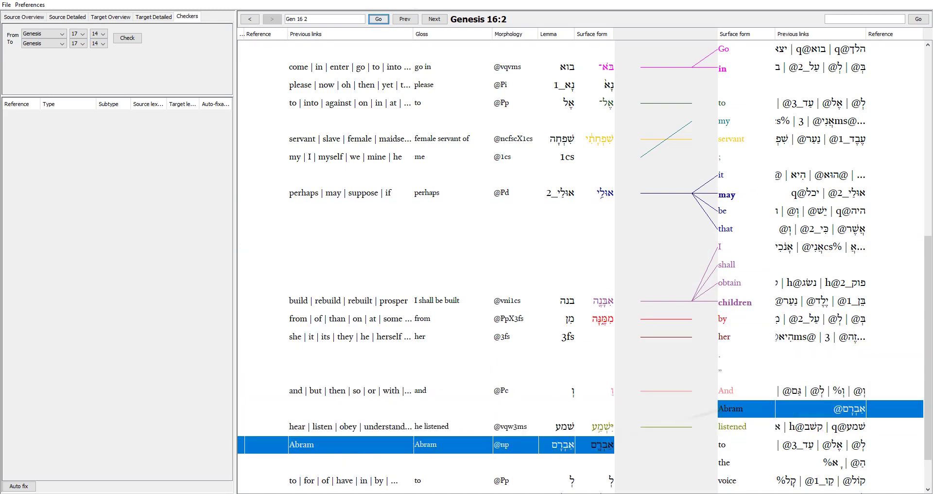
{"action": "key", "text": "Return"}
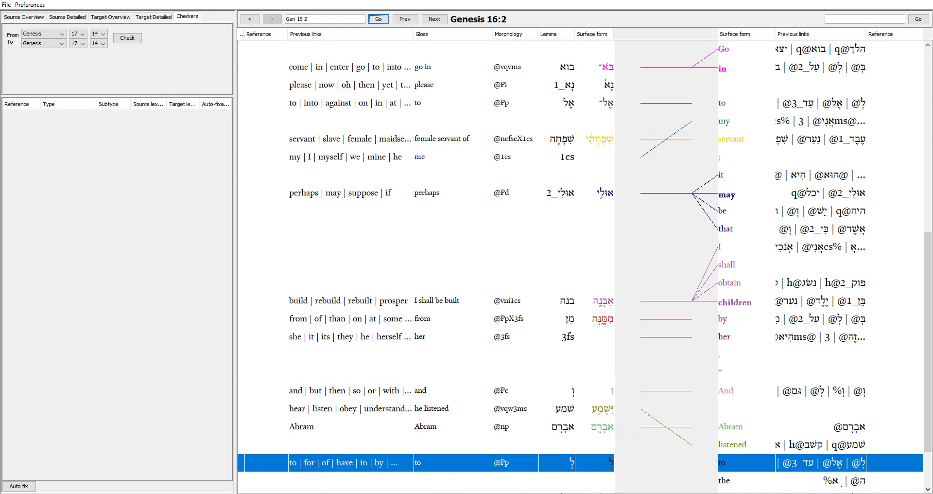
{"action": "key", "text": "Return"}
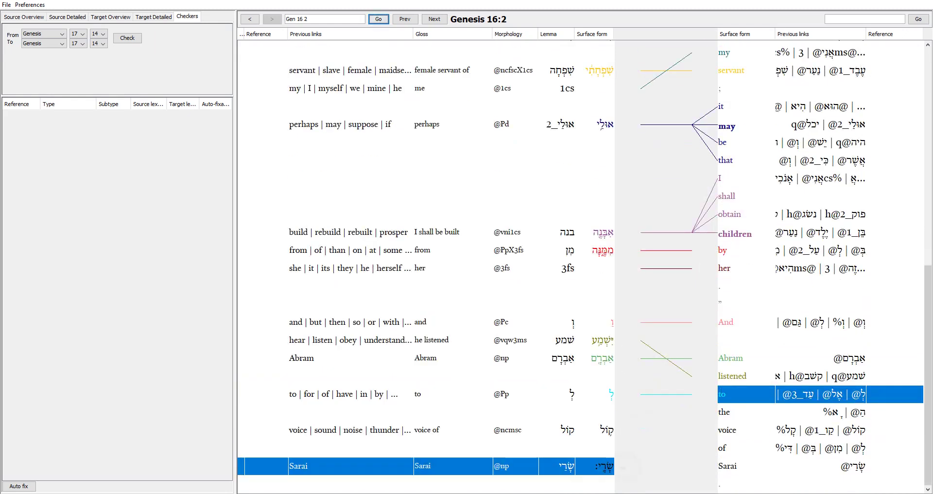
{"action": "key", "text": "Return"}
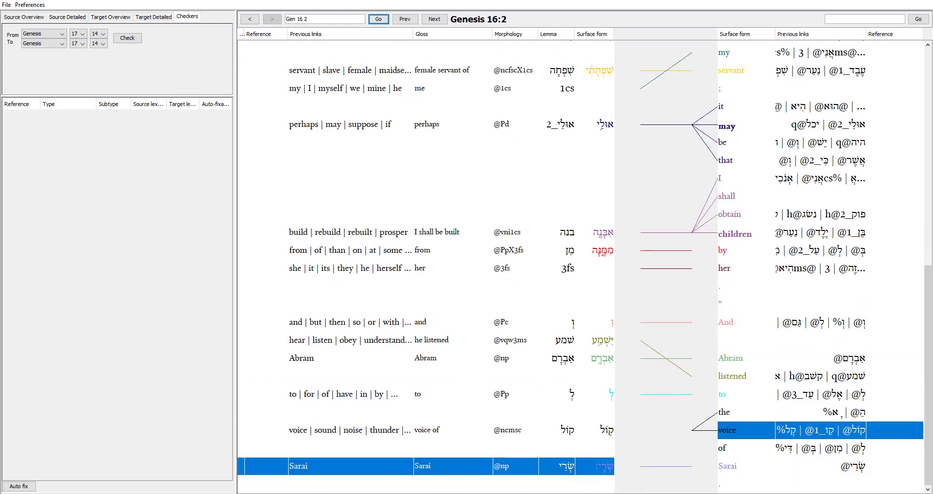
{"action": "key", "text": "Down"}
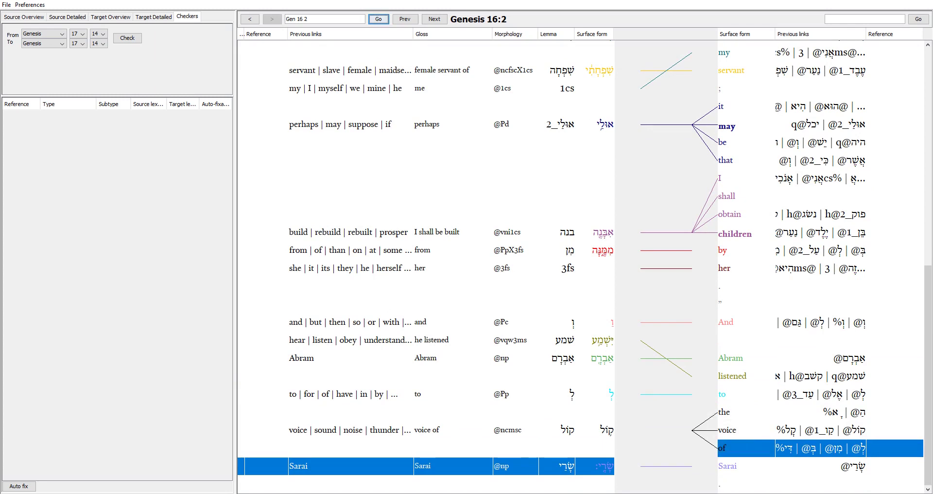
{"action": "key", "text": "Up"}
{"action": "key", "text": "Up"}
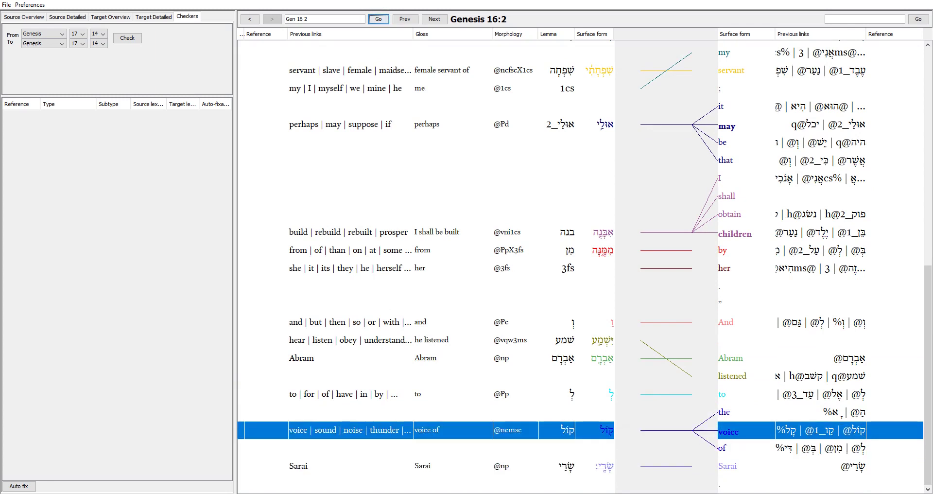